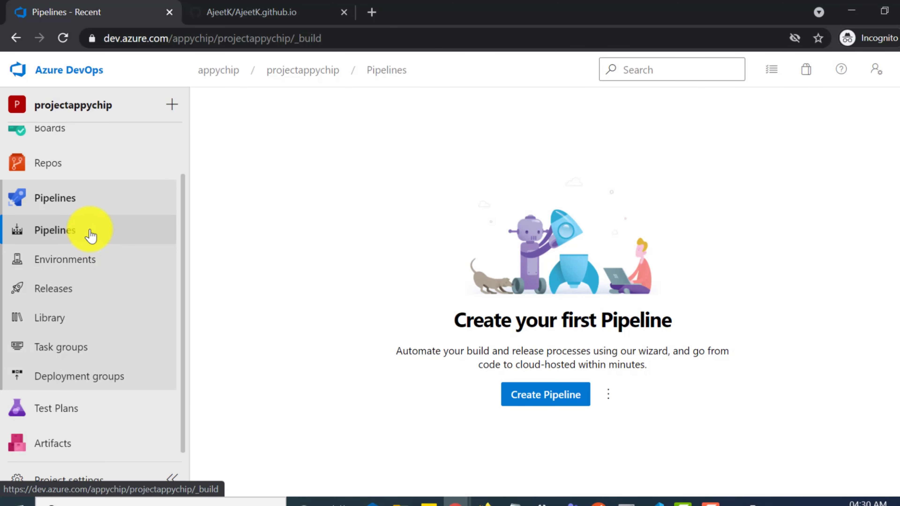
Create a new pipeline with Azure Repos Git as the code source and select the repository listed under projectappychip.
{"action": "scroll", "coordinate": [88, 234], "scroll_direction": "up", "scroll_amount": 2}
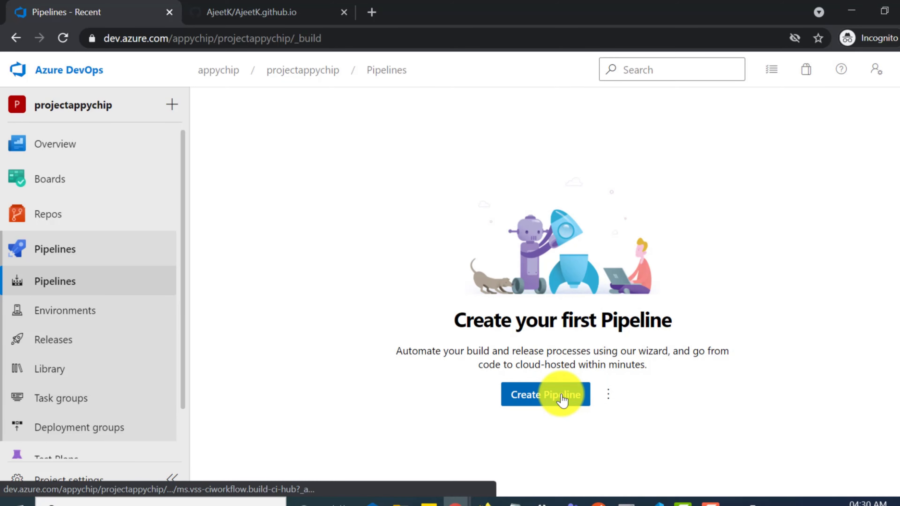
{"action": "left_click", "coordinate": [609, 395]}
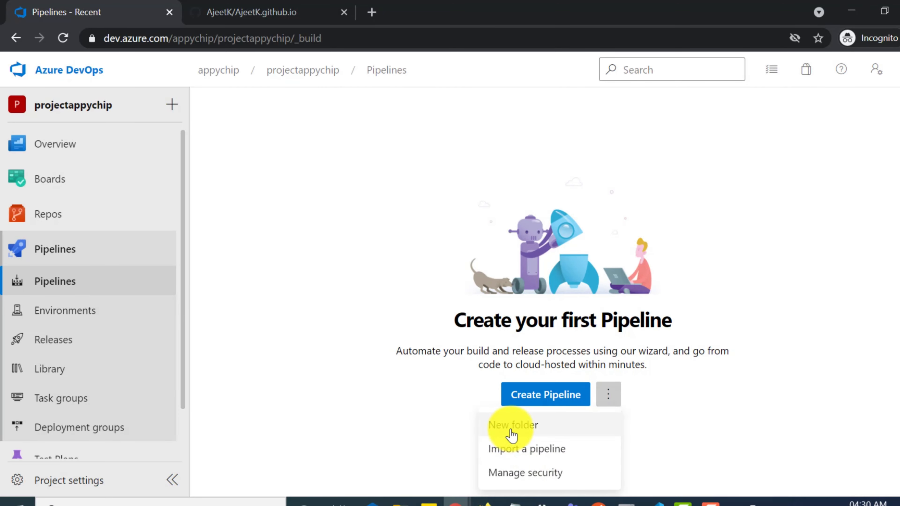
{"action": "left_click", "coordinate": [670, 424]}
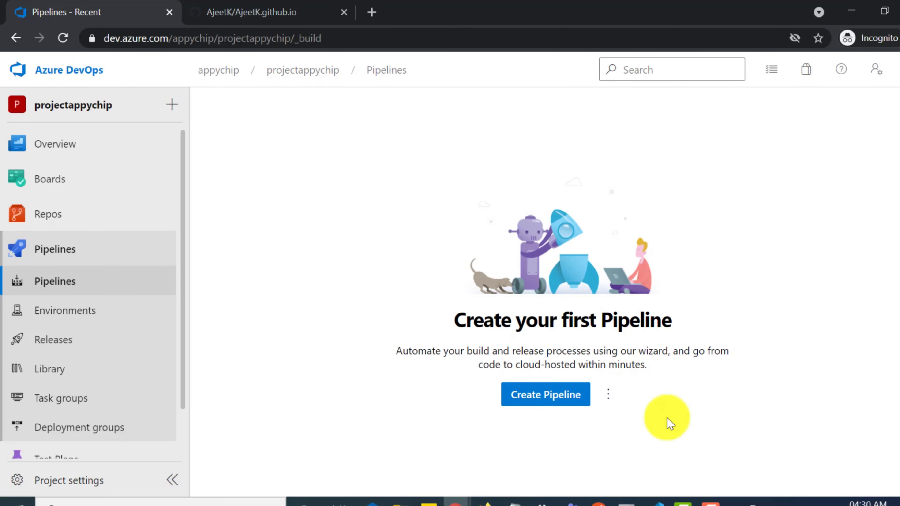
{"action": "left_click", "coordinate": [526, 401]}
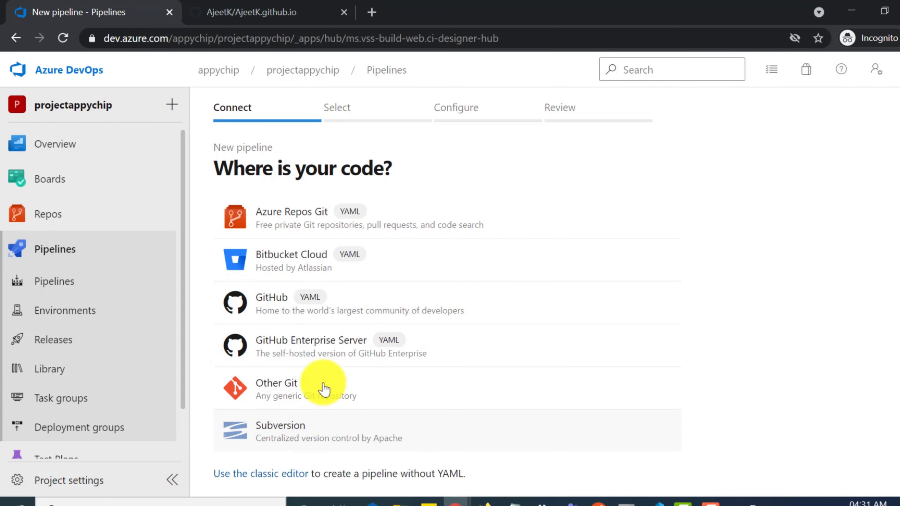
{"action": "left_click", "coordinate": [303, 225]}
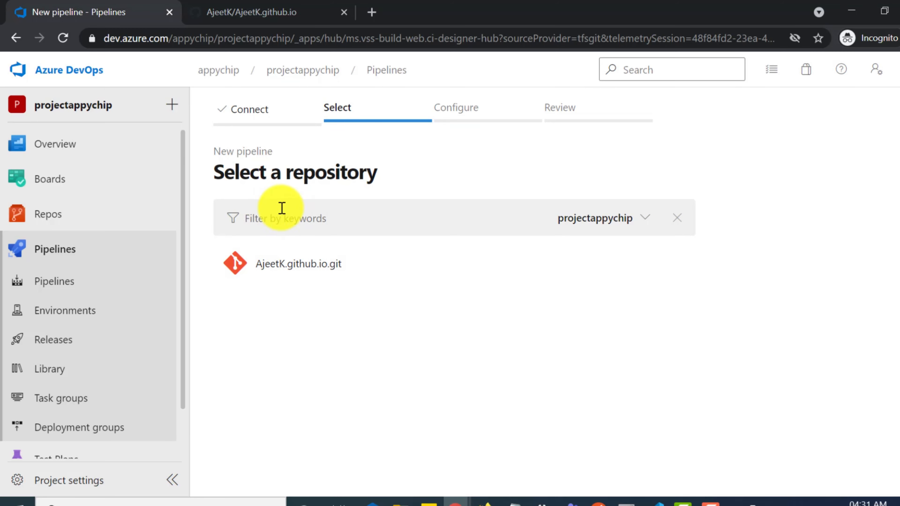
{"action": "left_click", "coordinate": [649, 223]}
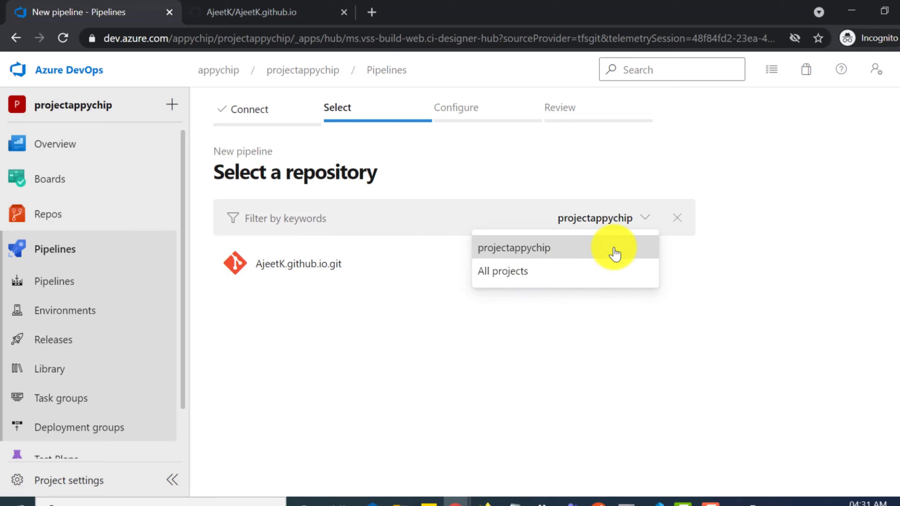
{"action": "left_click", "coordinate": [692, 269]}
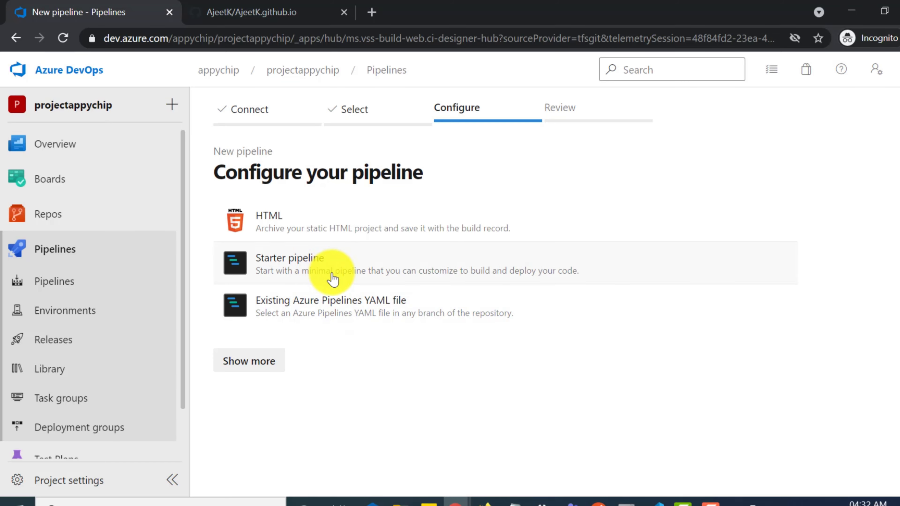
Expand the list of pipeline configuration templates, look through it and choose the HTML template.
{"action": "left_click", "coordinate": [277, 362]}
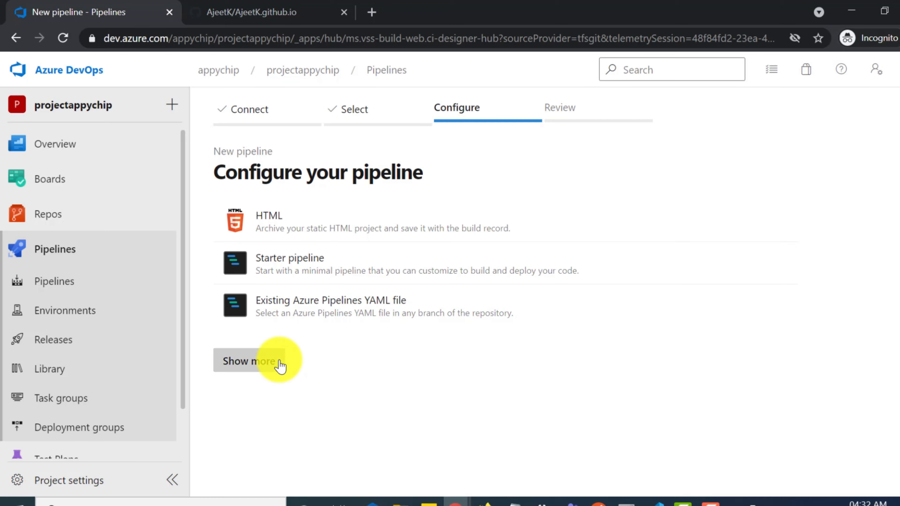
{"action": "scroll", "coordinate": [321, 393], "scroll_direction": "down", "scroll_amount": 2}
{"action": "scroll", "coordinate": [320, 394], "scroll_direction": "down", "scroll_amount": 5}
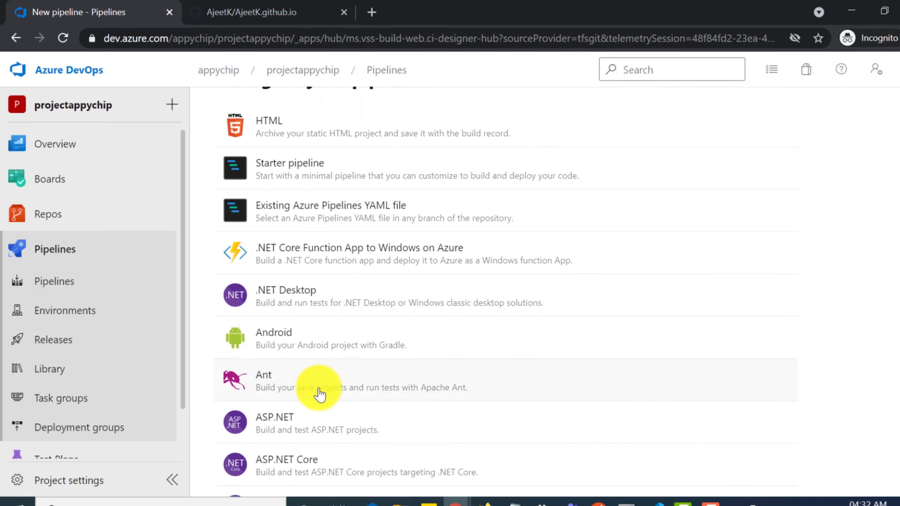
{"action": "scroll", "coordinate": [320, 393], "scroll_direction": "down", "scroll_amount": 3}
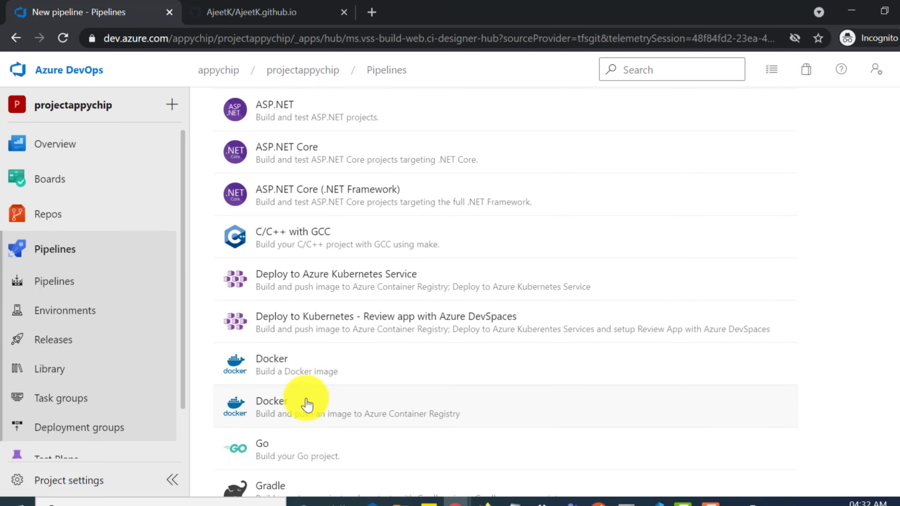
{"action": "scroll", "coordinate": [306, 401], "scroll_direction": "down", "scroll_amount": 2}
{"action": "scroll", "coordinate": [315, 442], "scroll_direction": "down", "scroll_amount": 2}
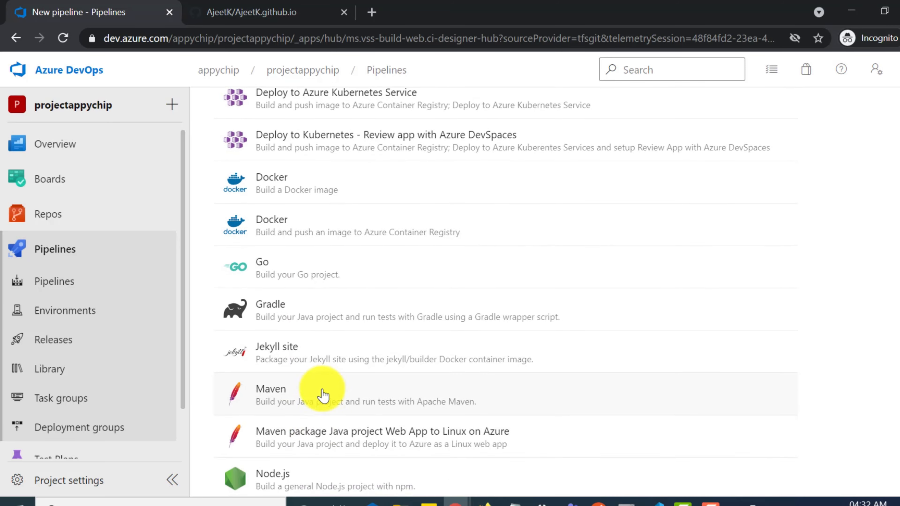
{"action": "scroll", "coordinate": [320, 443], "scroll_direction": "down", "scroll_amount": 4}
{"action": "scroll", "coordinate": [329, 443], "scroll_direction": "down", "scroll_amount": 7}
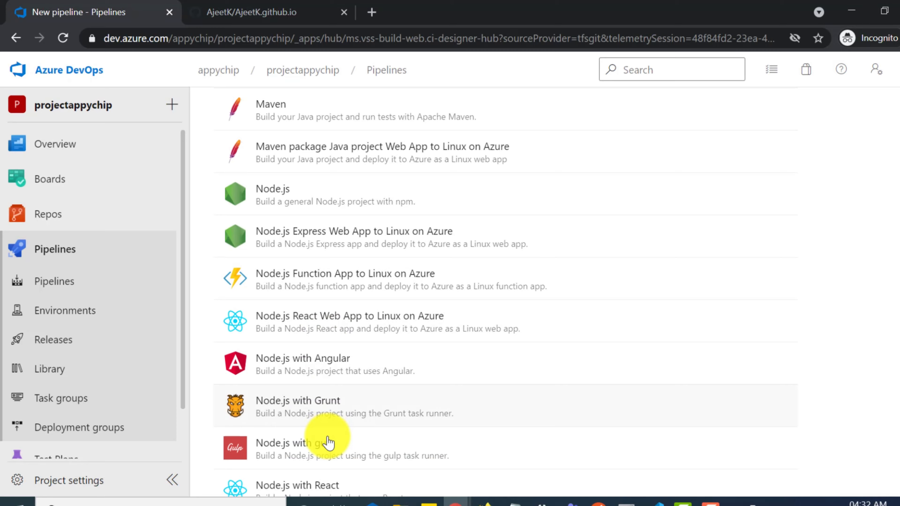
{"action": "scroll", "coordinate": [372, 386], "scroll_direction": "up", "scroll_amount": 4}
{"action": "scroll", "coordinate": [367, 332], "scroll_direction": "up", "scroll_amount": 10}
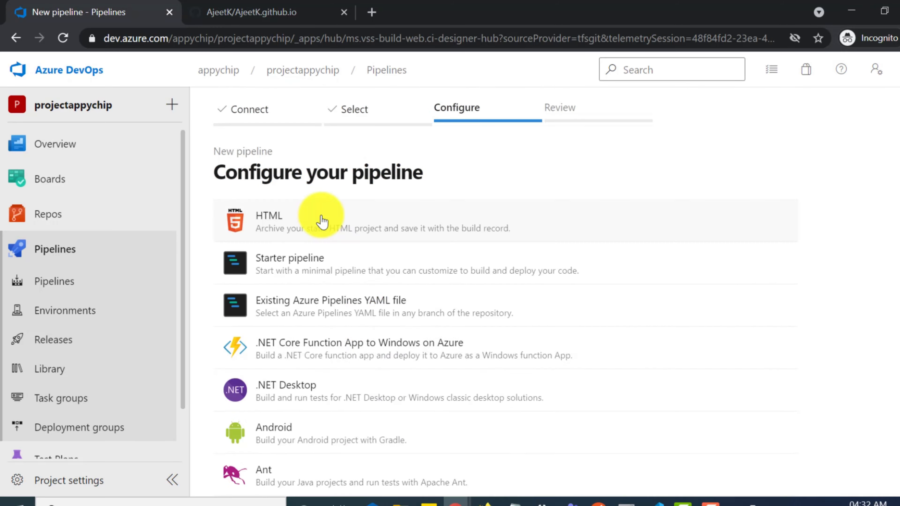
{"action": "left_click", "coordinate": [318, 215]}
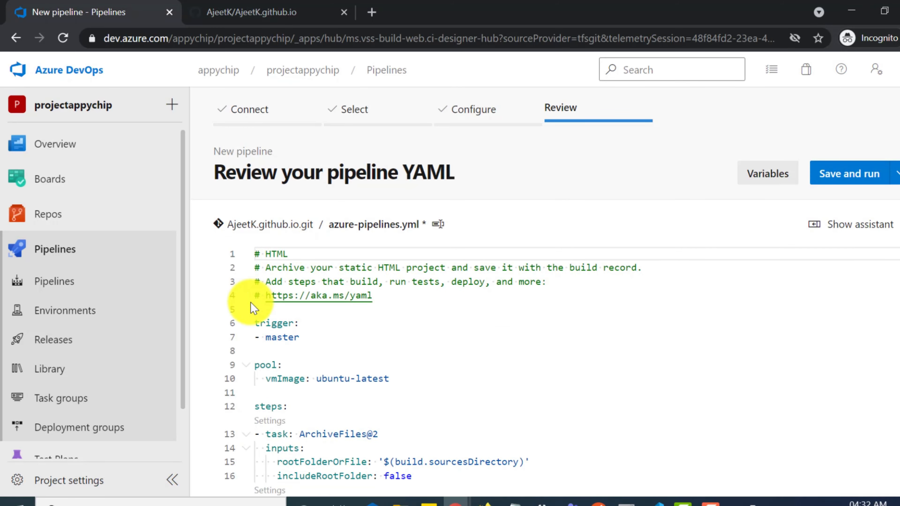
Examine the trigger, pool and task steps in the generated azure-pipelines.yml.
{"action": "scroll", "coordinate": [514, 259], "scroll_direction": "down", "scroll_amount": 1}
{"action": "scroll", "coordinate": [514, 259], "scroll_direction": "up", "scroll_amount": 1}
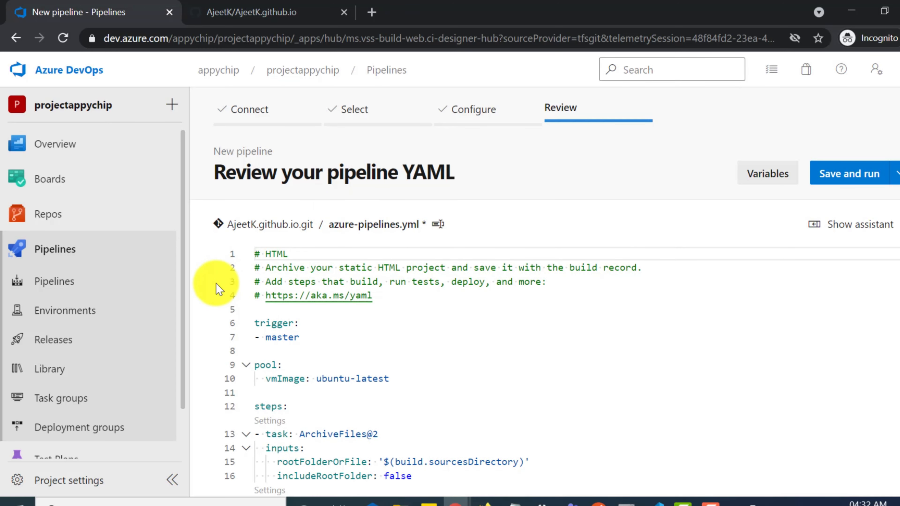
{"action": "scroll", "coordinate": [216, 283], "scroll_direction": "down", "scroll_amount": 1}
{"action": "scroll", "coordinate": [216, 284], "scroll_direction": "up", "scroll_amount": 1}
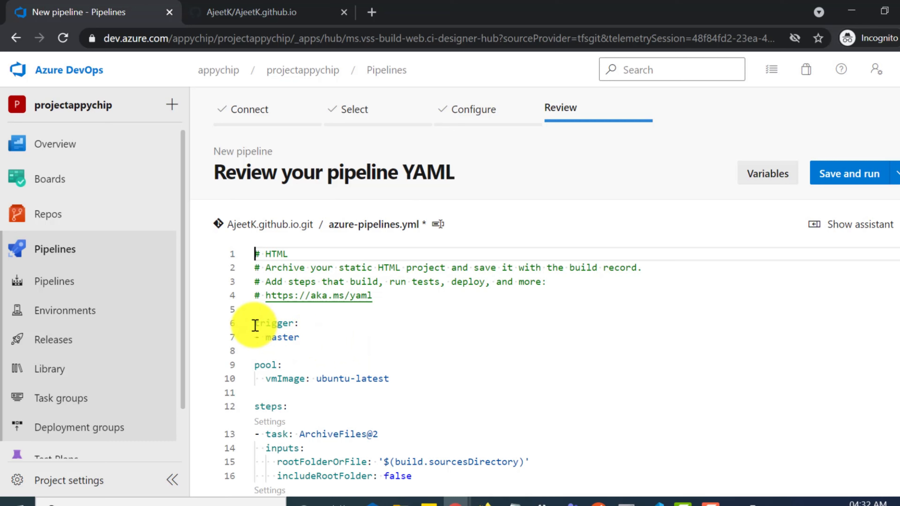
{"action": "left_click_drag", "start_coordinate": [298, 325], "coordinate": [246, 328]}
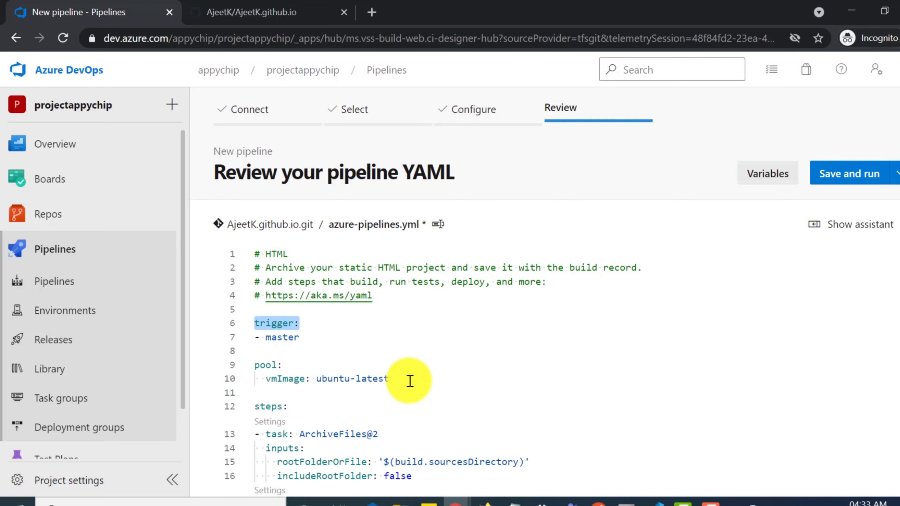
{"action": "scroll", "coordinate": [410, 381], "scroll_direction": "down", "scroll_amount": 3}
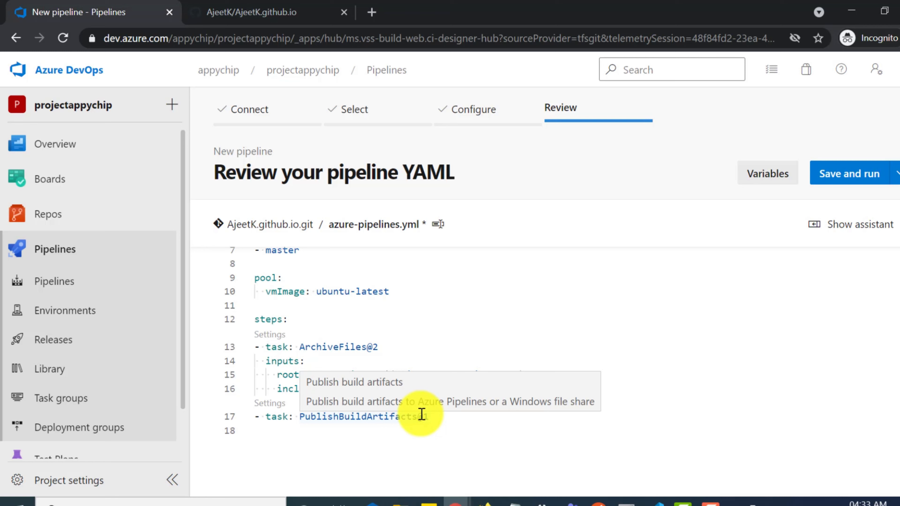
{"action": "scroll", "coordinate": [446, 356], "scroll_direction": "up", "scroll_amount": 3}
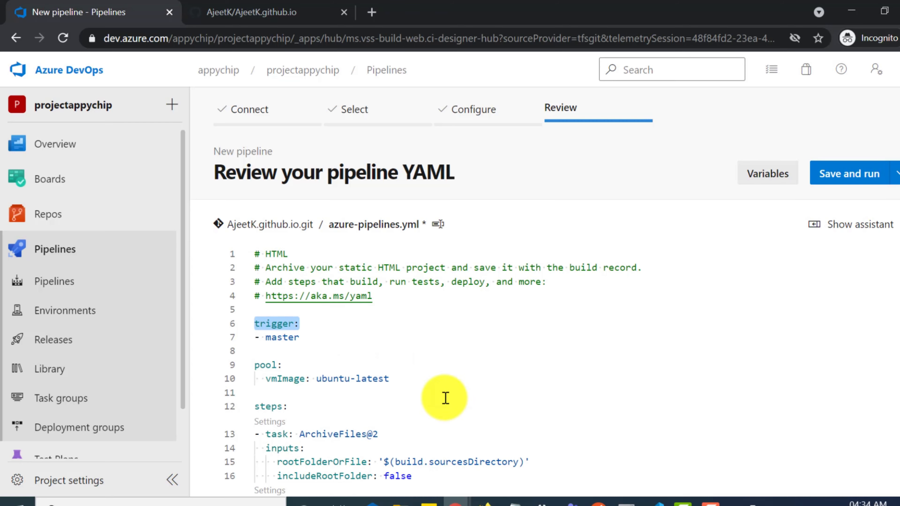
{"action": "scroll", "coordinate": [446, 399], "scroll_direction": "down", "scroll_amount": 5}
{"action": "scroll", "coordinate": [445, 398], "scroll_direction": "up", "scroll_amount": 5}
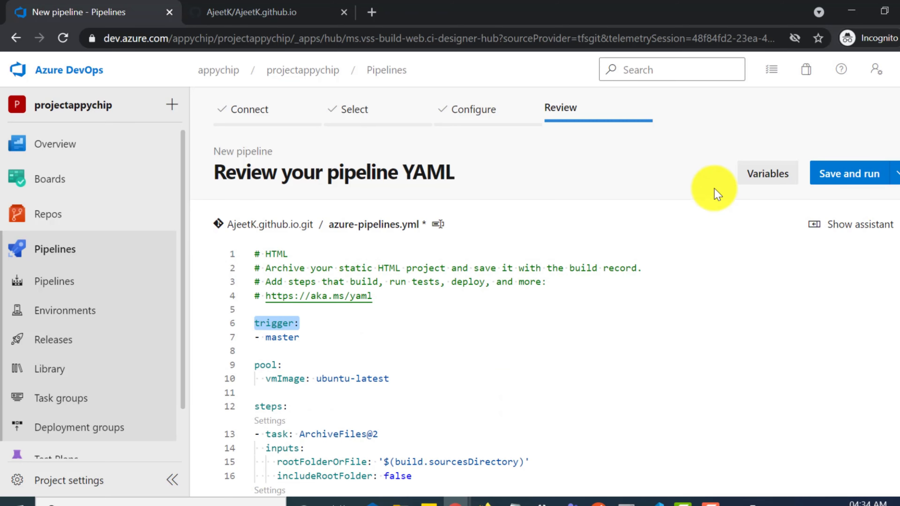
Check the pipeline's variables, close them and look over the YAML again.
{"action": "left_click", "coordinate": [755, 178]}
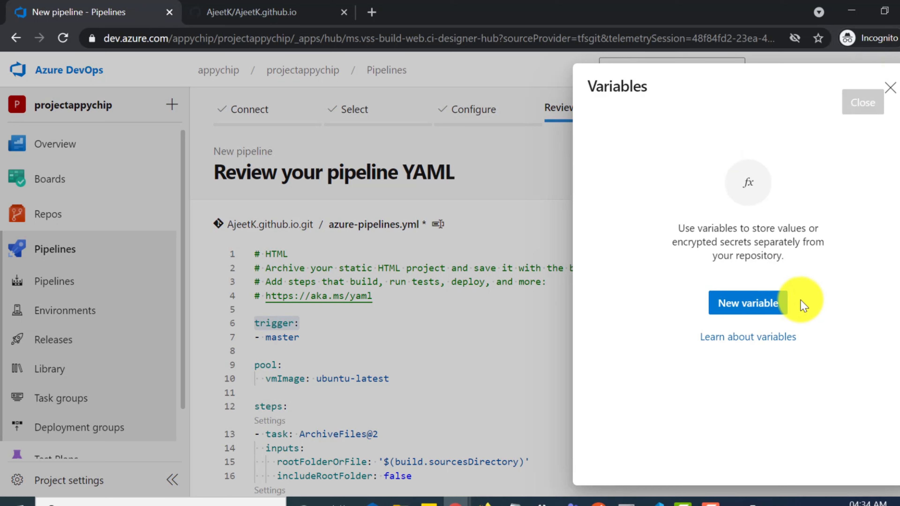
{"action": "left_click", "coordinate": [889, 88]}
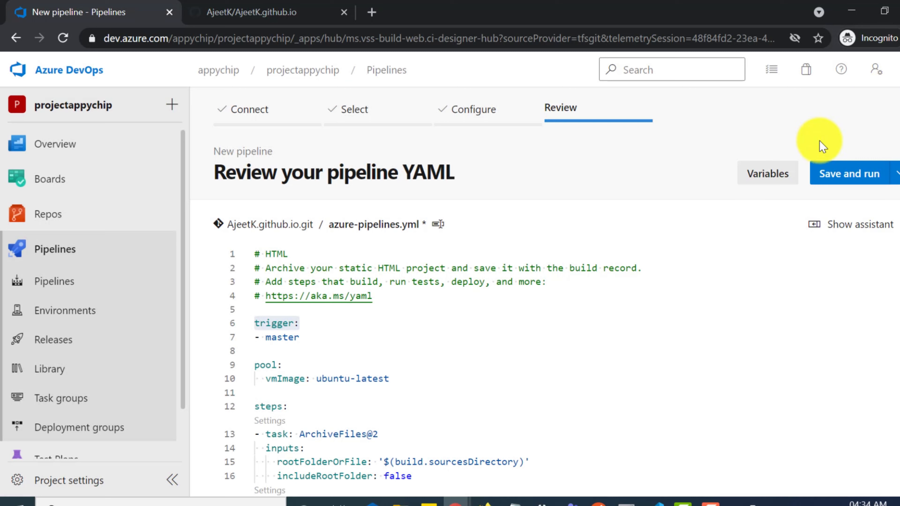
{"action": "scroll", "coordinate": [366, 361], "scroll_direction": "down", "scroll_amount": 3}
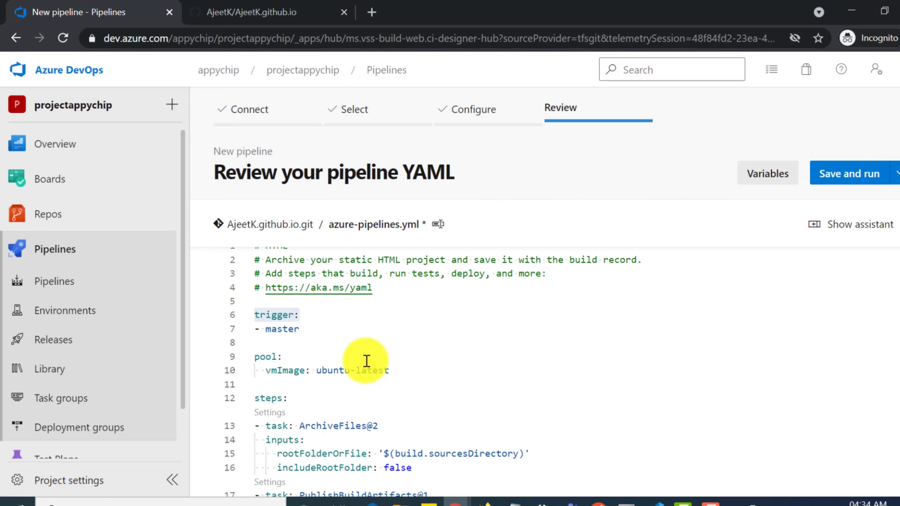
{"action": "scroll", "coordinate": [364, 360], "scroll_direction": "up", "scroll_amount": 3}
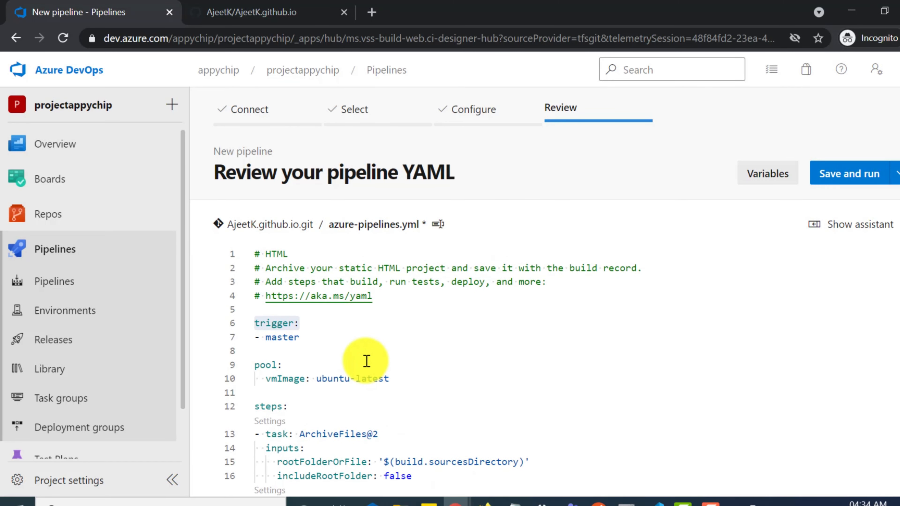
Save and run the pipeline, committing directly to the master branch with the message "Set up CI with Azure Pipelines".
{"action": "left_click", "coordinate": [896, 173]}
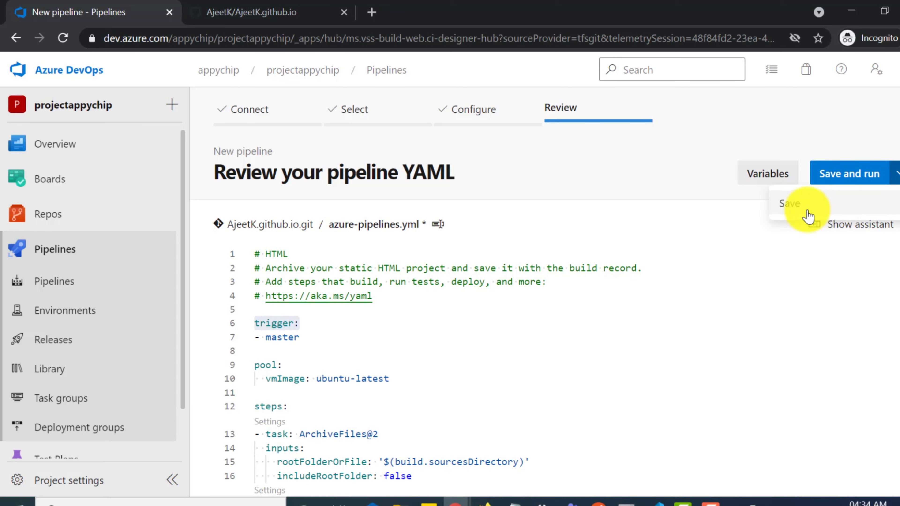
{"action": "left_click", "coordinate": [847, 179]}
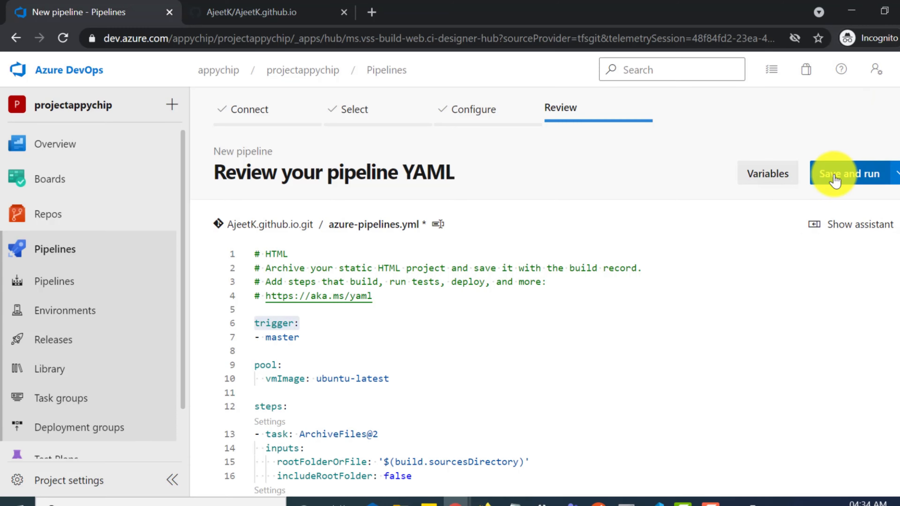
{"action": "left_click", "coordinate": [853, 180]}
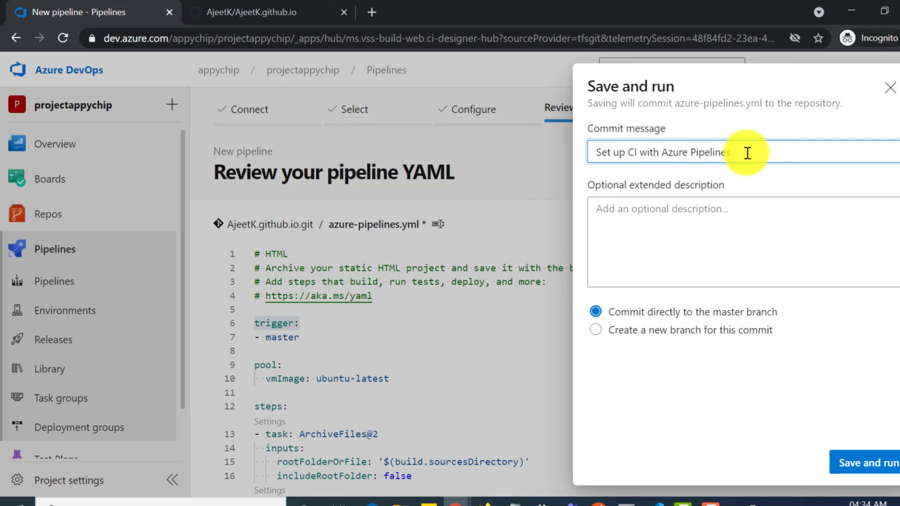
{"action": "left_click", "coordinate": [696, 207]}
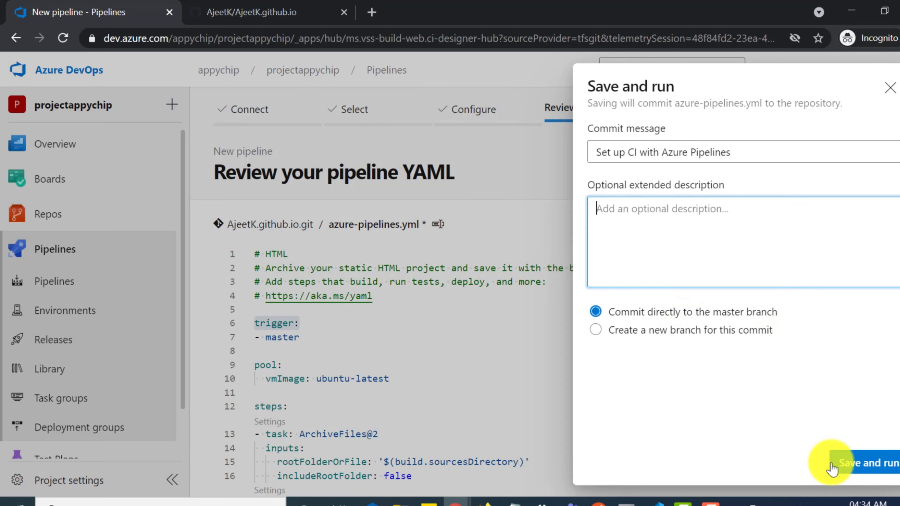
{"action": "left_click", "coordinate": [862, 464]}
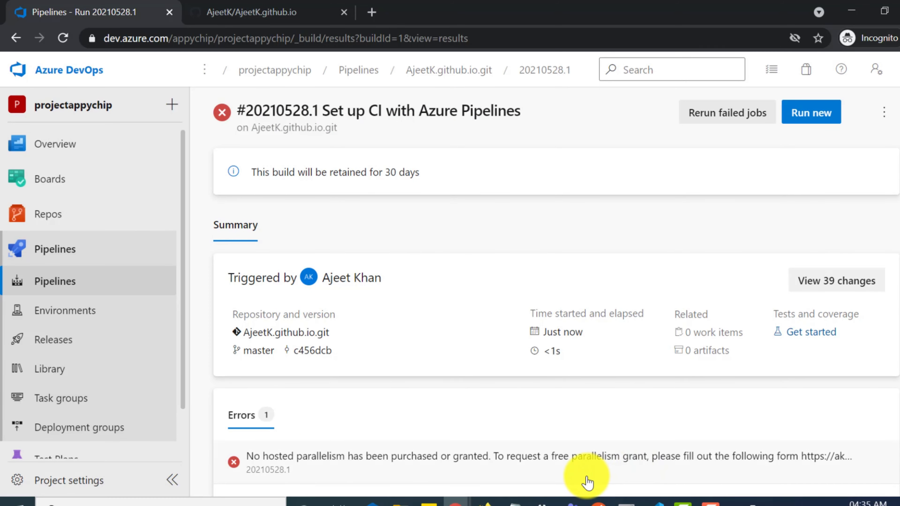
Examine the errors in the pipeline run's summary and open the job log behind the listed error.
{"action": "scroll", "coordinate": [496, 423], "scroll_direction": "down", "scroll_amount": 1}
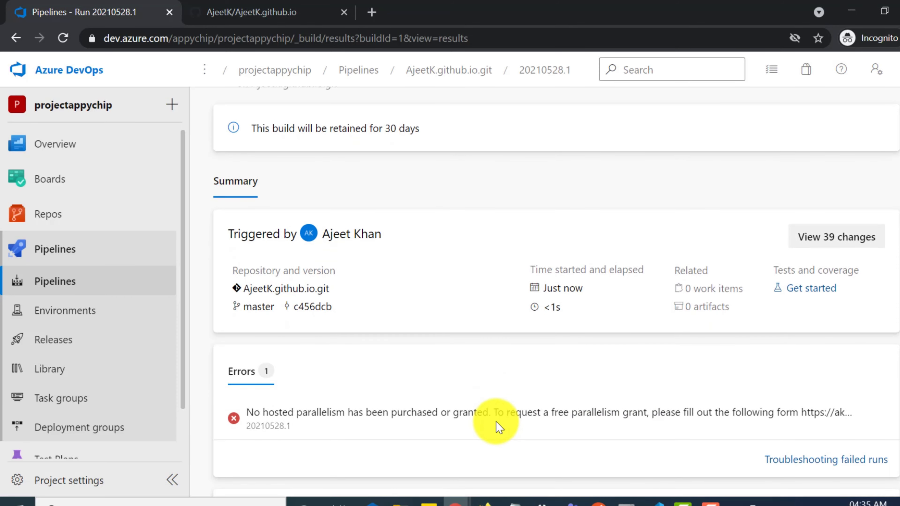
{"action": "scroll", "coordinate": [409, 424], "scroll_direction": "down", "scroll_amount": 2}
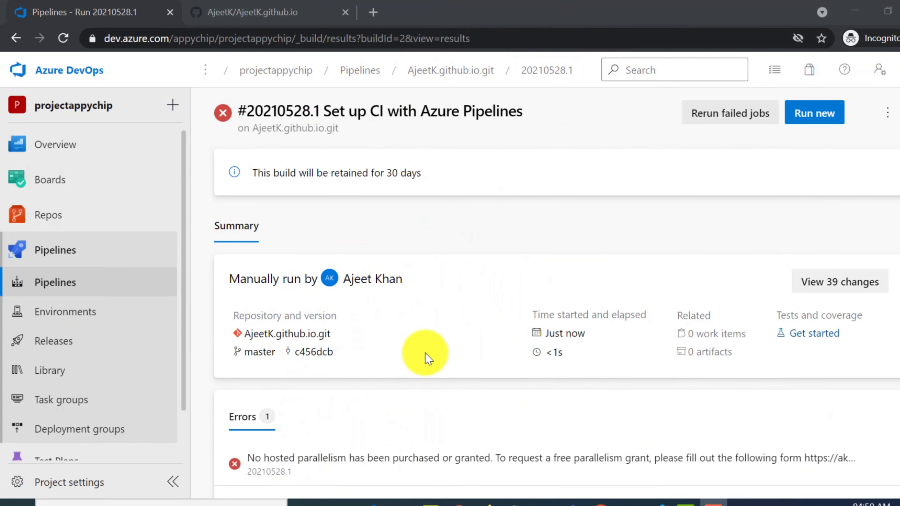
{"action": "scroll", "coordinate": [472, 283], "scroll_direction": "down", "scroll_amount": 4}
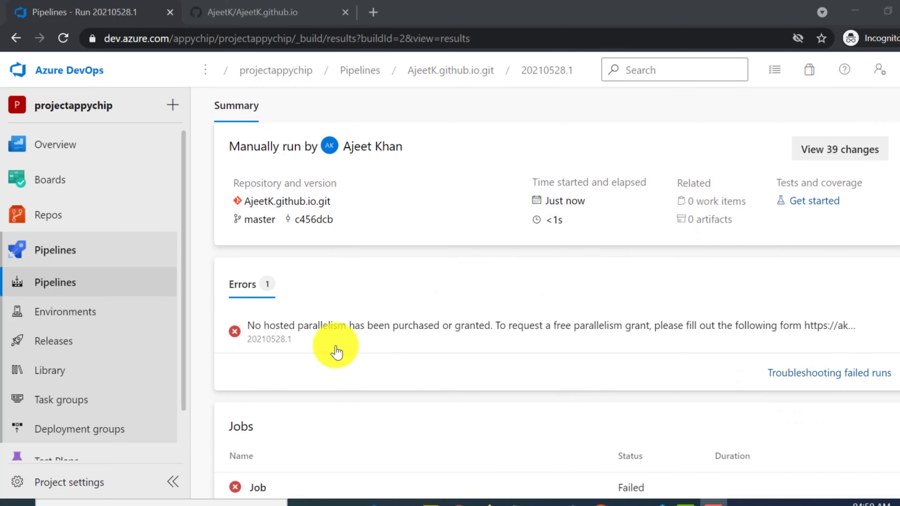
{"action": "scroll", "coordinate": [581, 349], "scroll_direction": "down", "scroll_amount": 1}
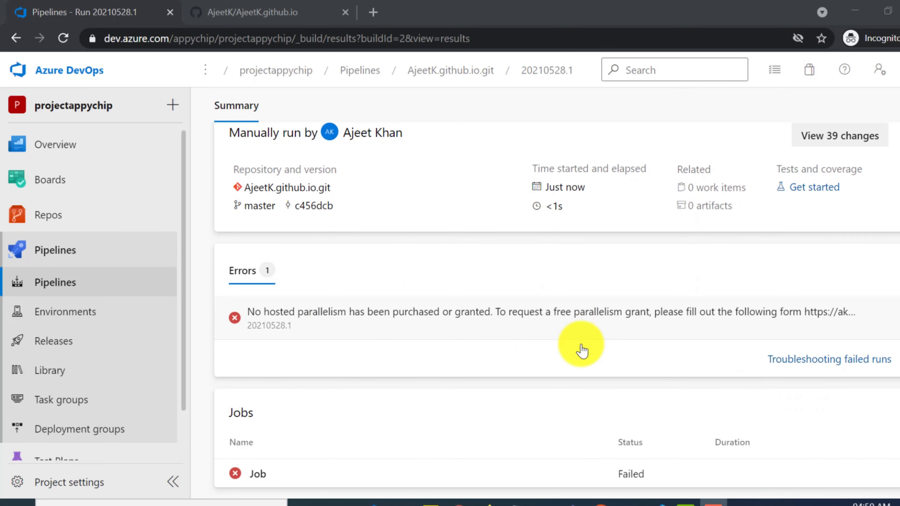
{"action": "left_click", "coordinate": [503, 316]}
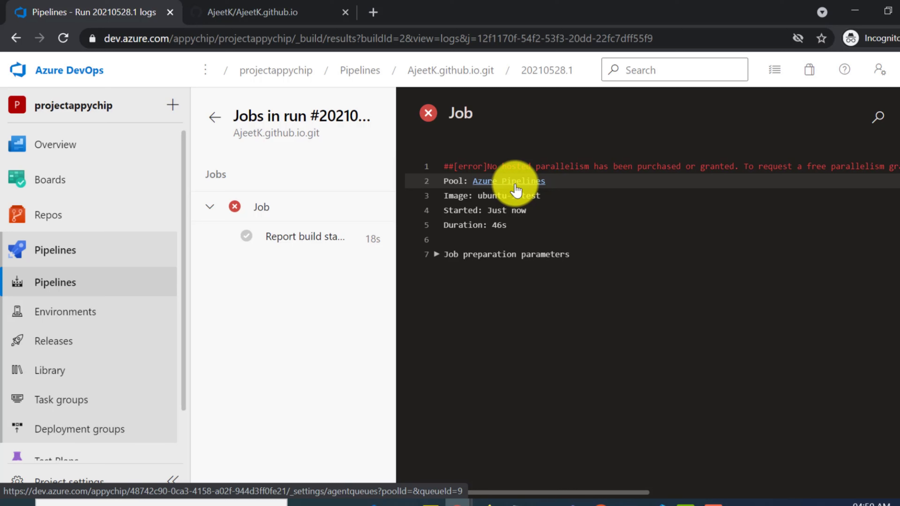
{"action": "left_click", "coordinate": [373, 12]}
{"action": "type", "text": "https://aka.ms/azpipelines-parallelism-request"}
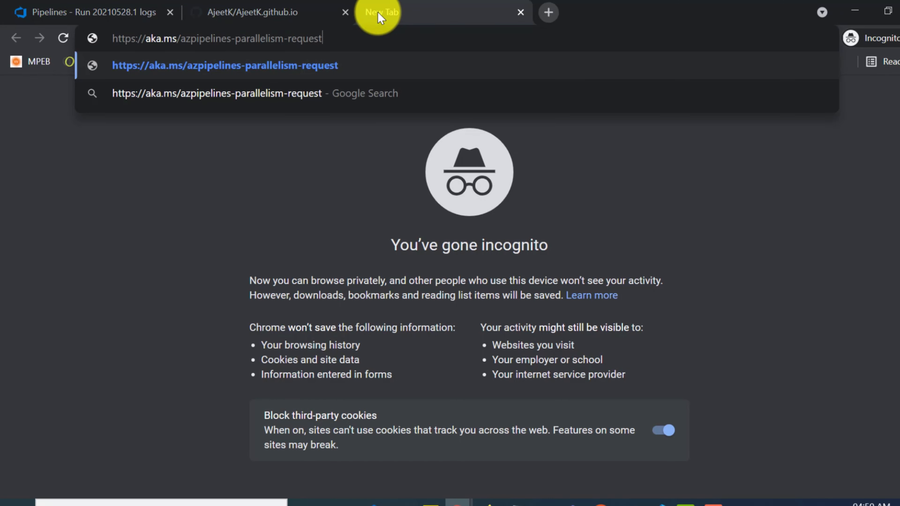
{"action": "key", "text": "Return"}
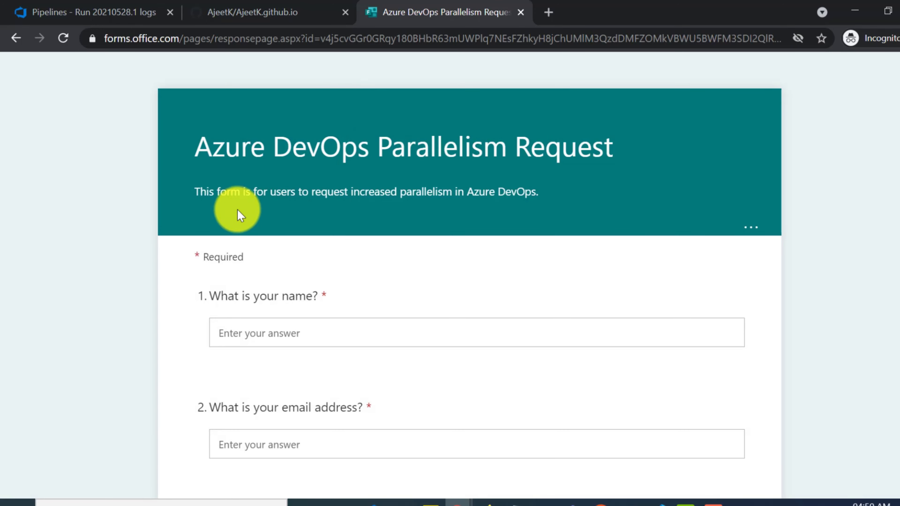
{"action": "scroll", "coordinate": [189, 315], "scroll_direction": "down", "scroll_amount": 5}
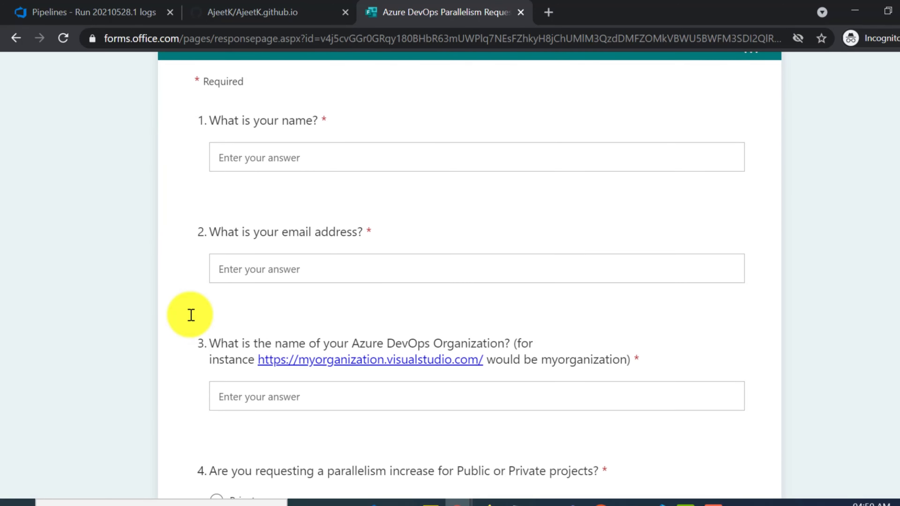
Return to the Azure DevOps project and examine the Parallel jobs in its project settings, including the Microsoft-hosted information.
{"action": "left_click", "coordinate": [134, 12]}
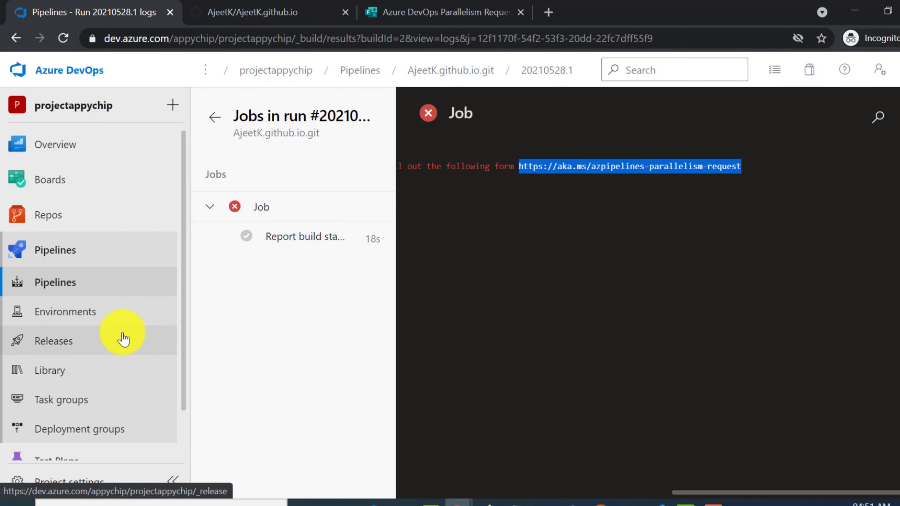
{"action": "scroll", "coordinate": [96, 380], "scroll_direction": "down", "scroll_amount": 1}
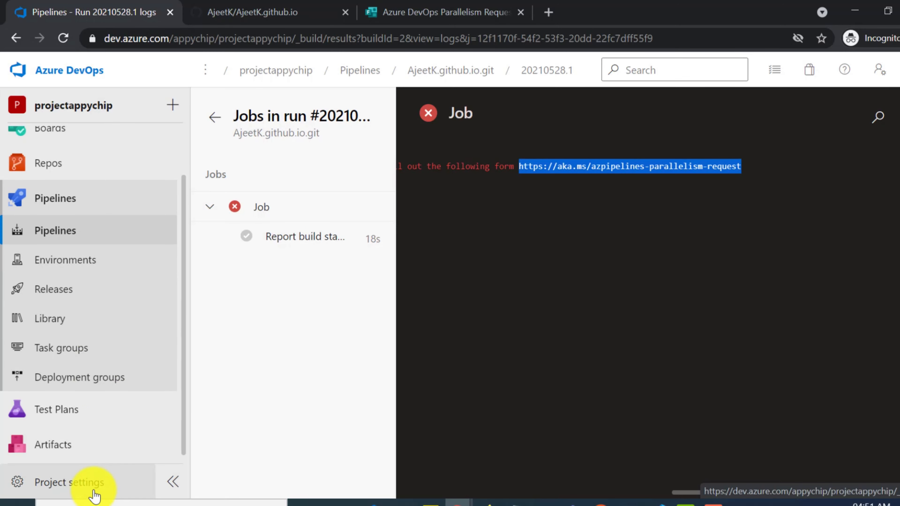
{"action": "left_click", "coordinate": [91, 486]}
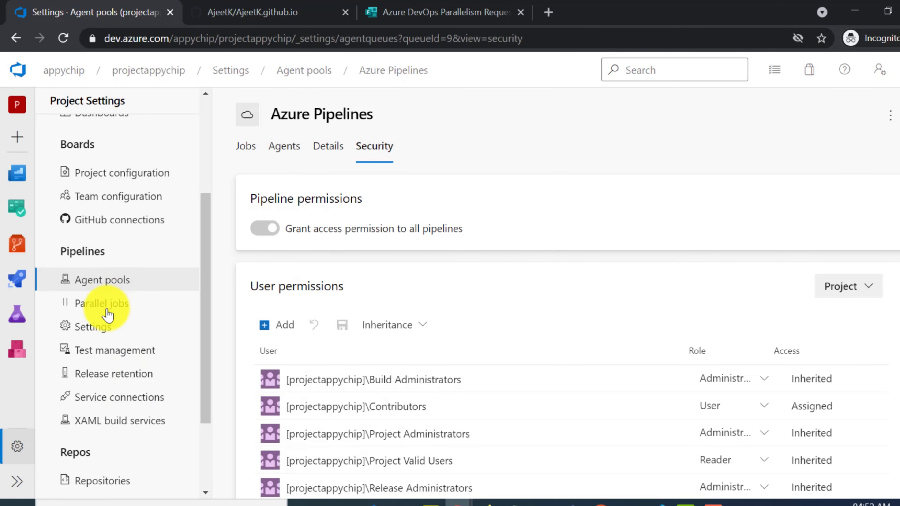
{"action": "left_click", "coordinate": [103, 304]}
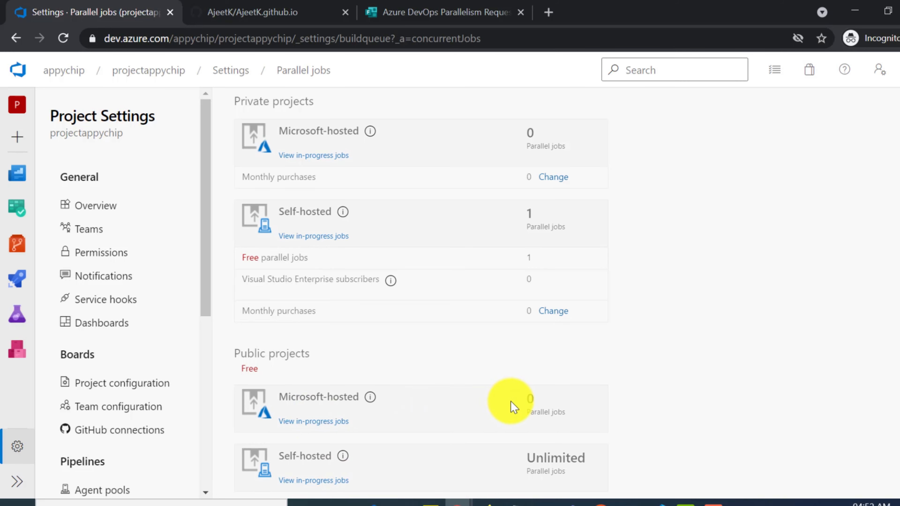
{"action": "left_click", "coordinate": [370, 400]}
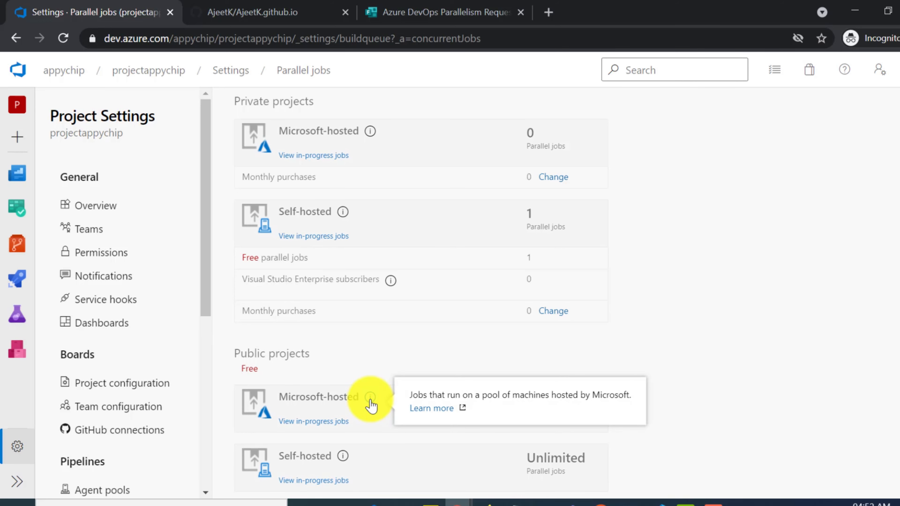
{"action": "scroll", "coordinate": [667, 312], "scroll_direction": "up", "scroll_amount": 1}
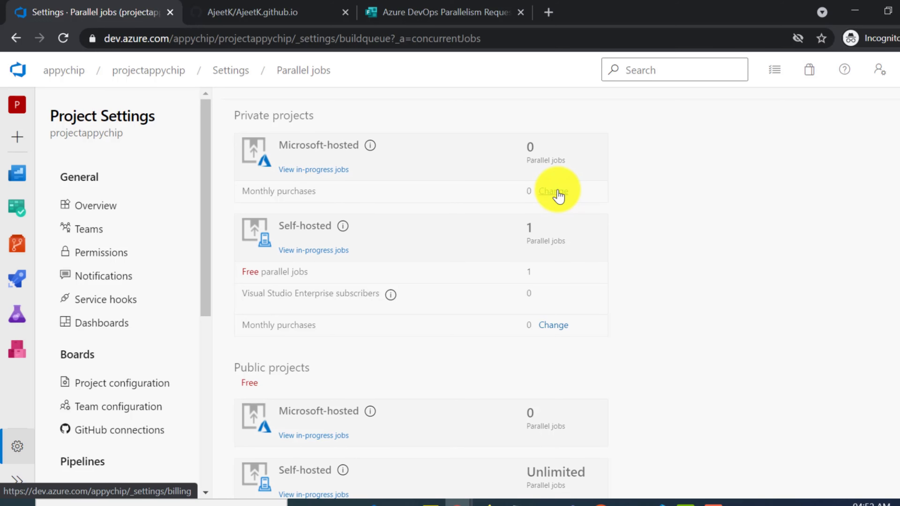
{"action": "scroll", "coordinate": [559, 196], "scroll_direction": "up", "scroll_amount": 1}
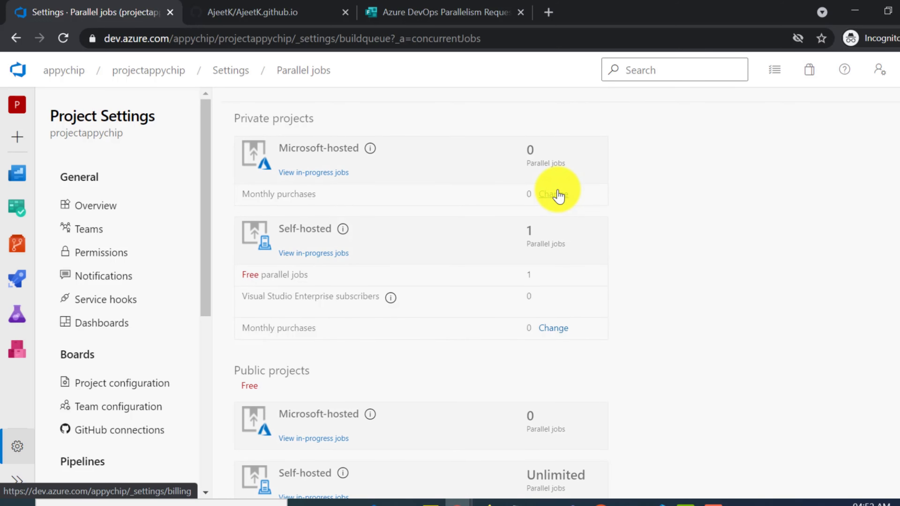
Open the organization's billing settings from the Microsoft-hosted monthly purchases and review the billing status and free tier limits.
{"action": "left_click", "coordinate": [559, 196]}
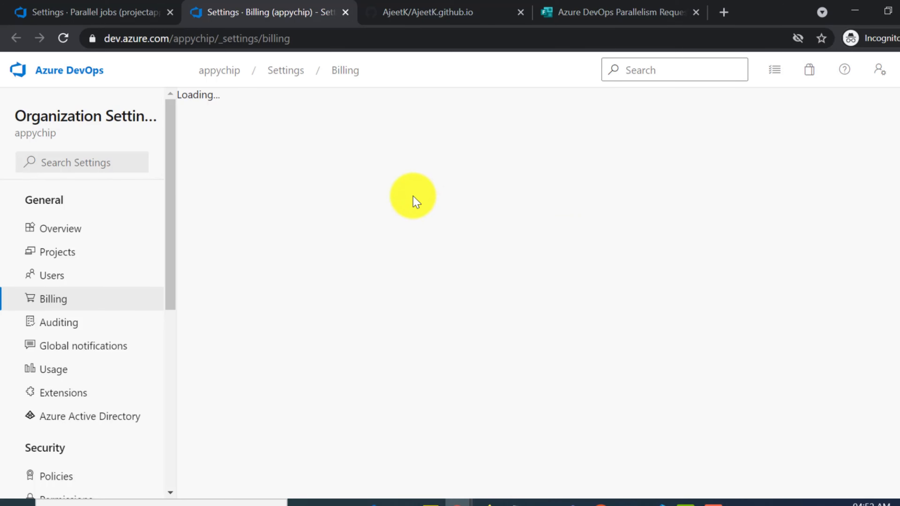
{"action": "scroll", "coordinate": [404, 283], "scroll_direction": "down", "scroll_amount": 8}
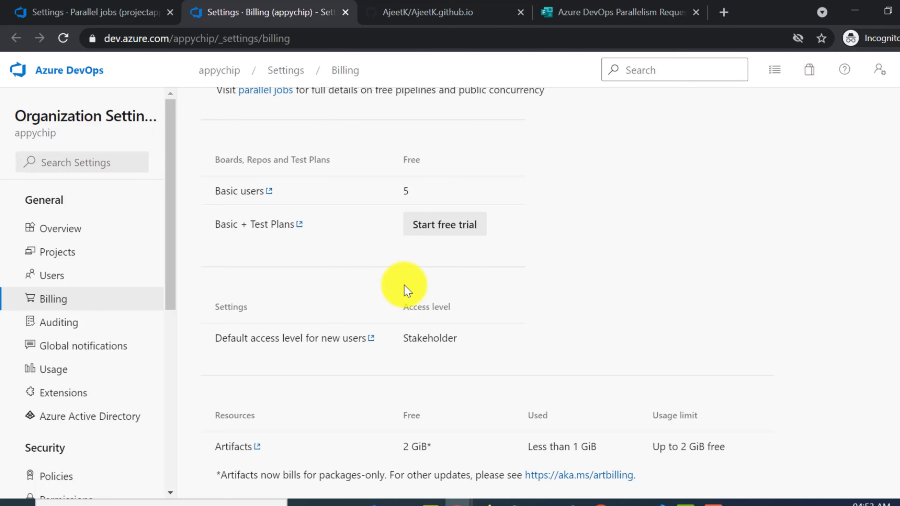
{"action": "scroll", "coordinate": [404, 285], "scroll_direction": "up", "scroll_amount": 8}
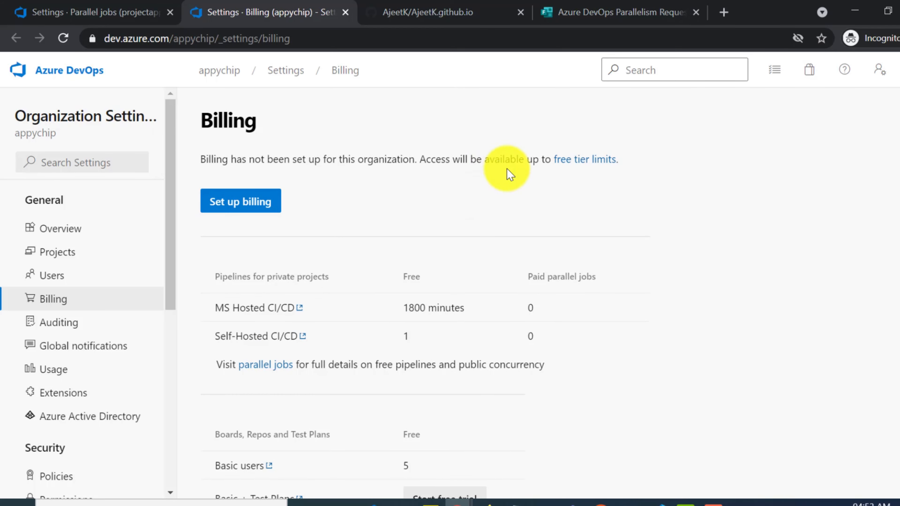
{"action": "left_click_drag", "start_coordinate": [290, 160], "coordinate": [398, 164]}
{"action": "scroll", "coordinate": [455, 208], "scroll_direction": "down", "scroll_amount": 1}
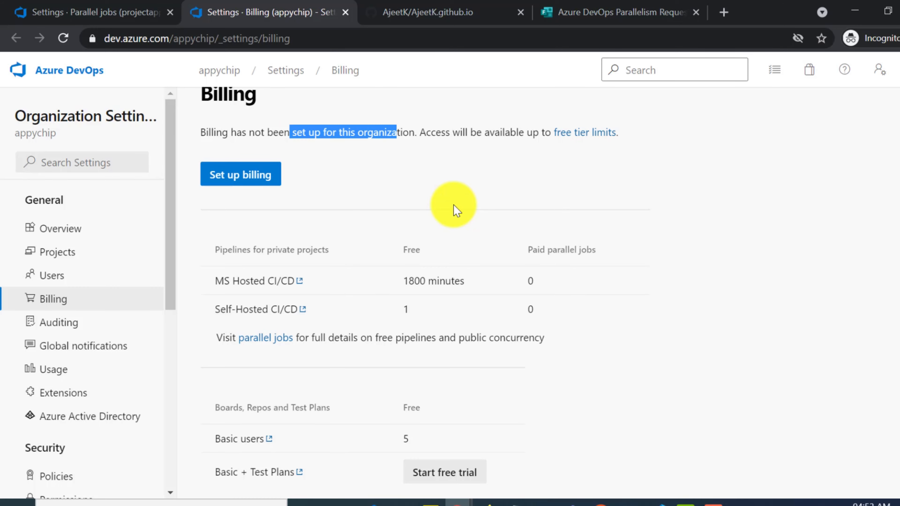
{"action": "scroll", "coordinate": [457, 210], "scroll_direction": "down", "scroll_amount": 1}
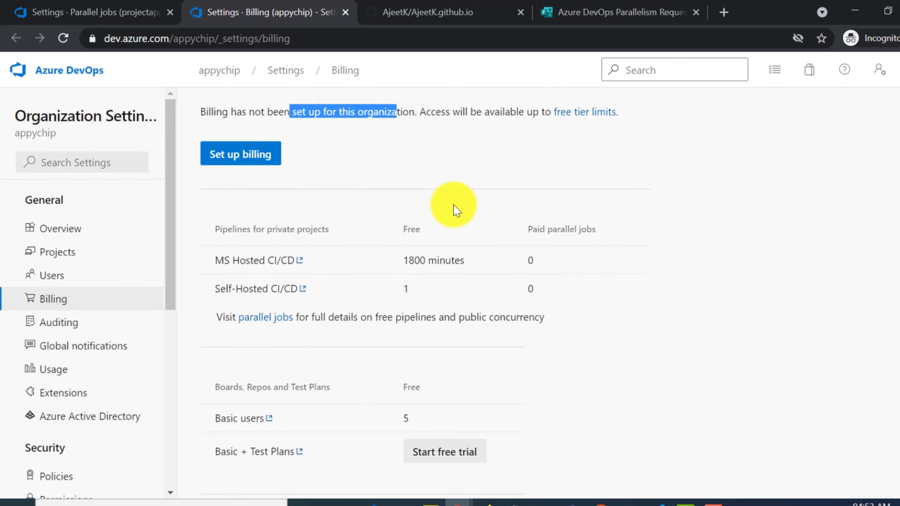
{"action": "scroll", "coordinate": [454, 205], "scroll_direction": "down", "scroll_amount": 1}
{"action": "scroll", "coordinate": [454, 209], "scroll_direction": "up", "scroll_amount": 2}
{"action": "left_click", "coordinate": [391, 217]}
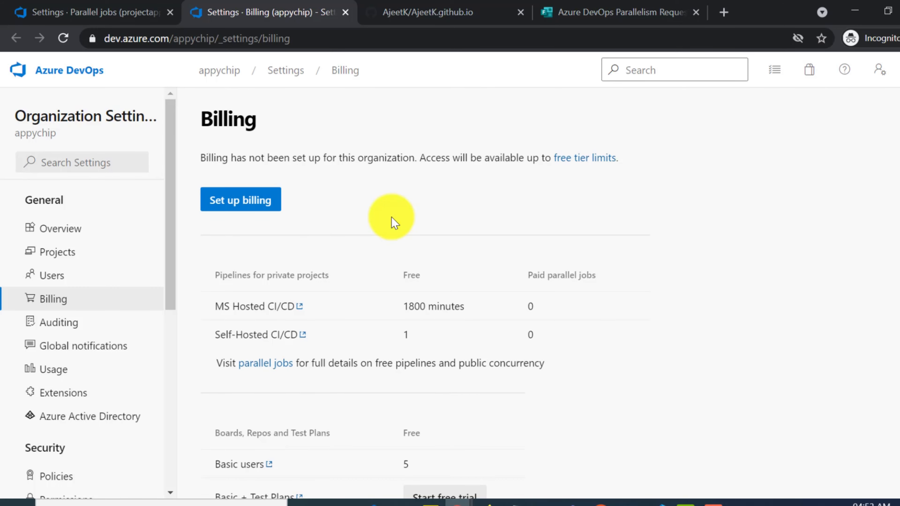
Start setting up billing with a new Azure subscription, signing in with the existing Microsoft account.
{"action": "left_click", "coordinate": [252, 200]}
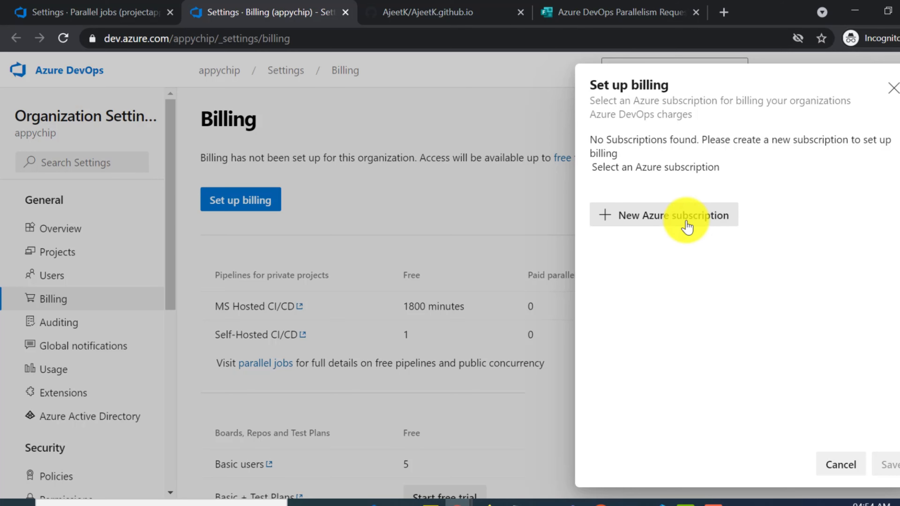
{"action": "left_click", "coordinate": [666, 220]}
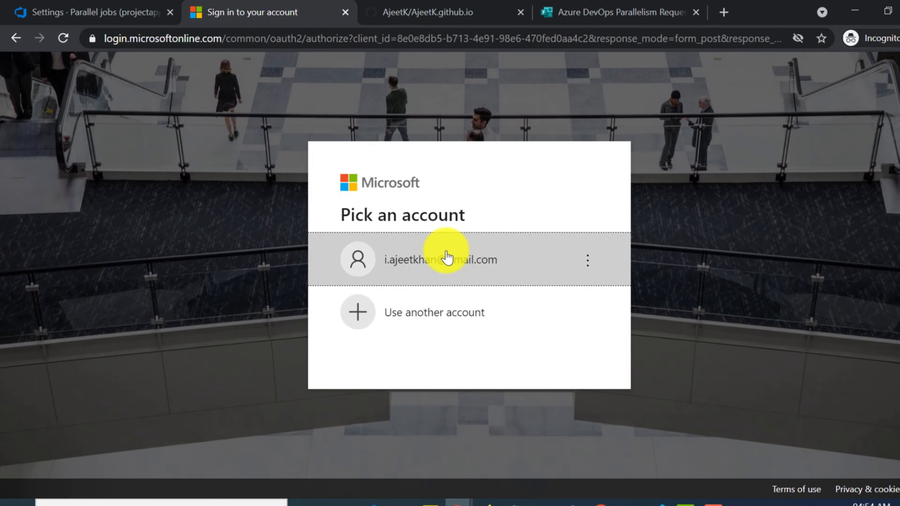
{"action": "left_click", "coordinate": [442, 266]}
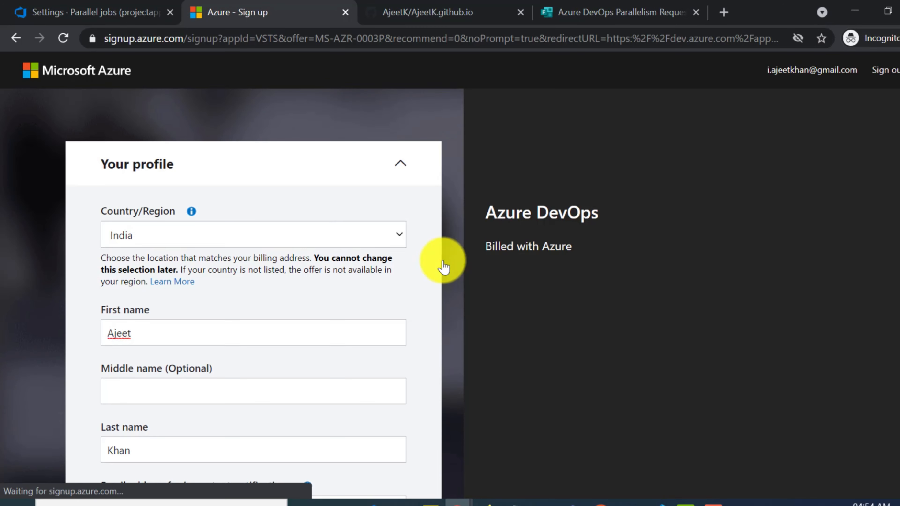
Complete the sign-up profile with the organization and PAN ID, accept the subscription agreement, and continue to identity verification.
{"action": "scroll", "coordinate": [146, 395], "scroll_direction": "down", "scroll_amount": 7}
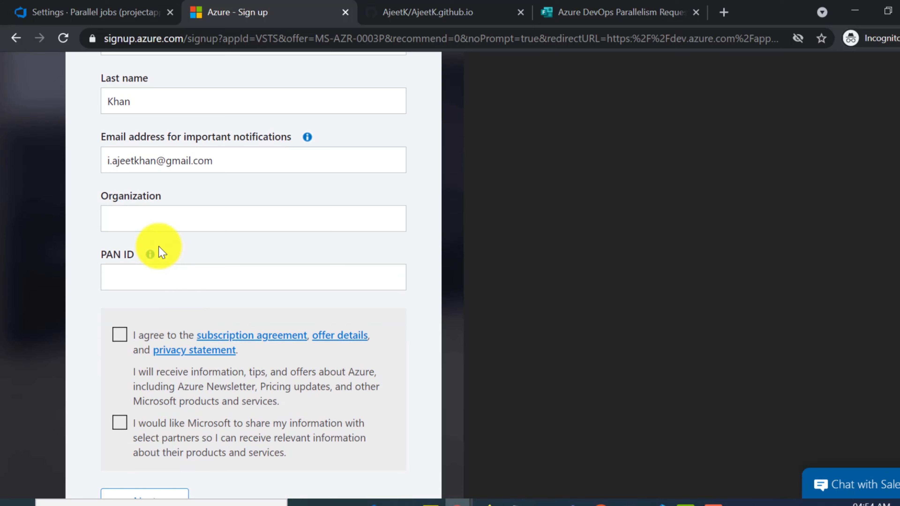
{"action": "mouse_move", "coordinate": [150, 255]}
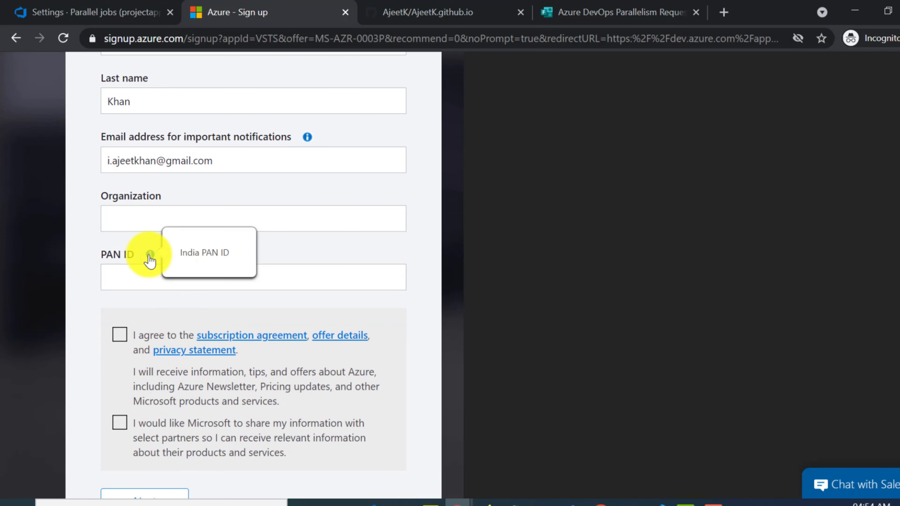
{"action": "left_click", "coordinate": [119, 334]}
{"action": "scroll", "coordinate": [213, 402], "scroll_direction": "down", "scroll_amount": 4}
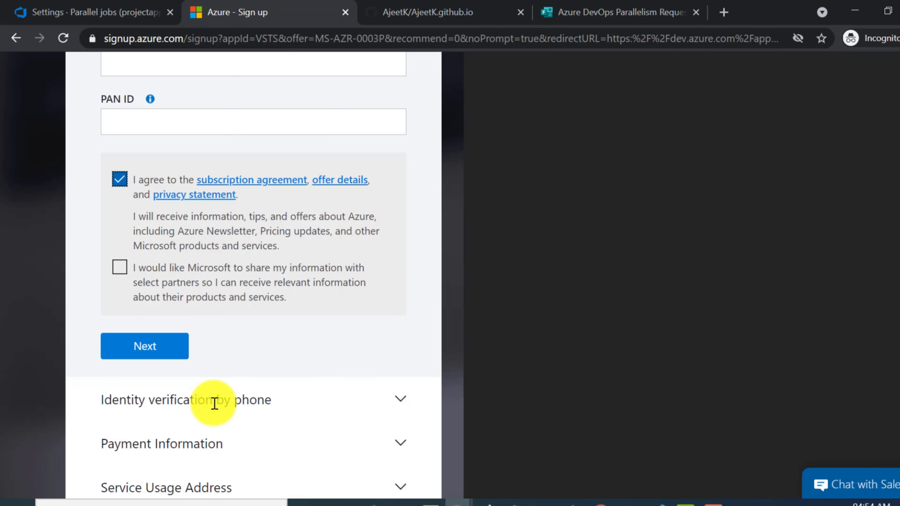
{"action": "left_click", "coordinate": [170, 354]}
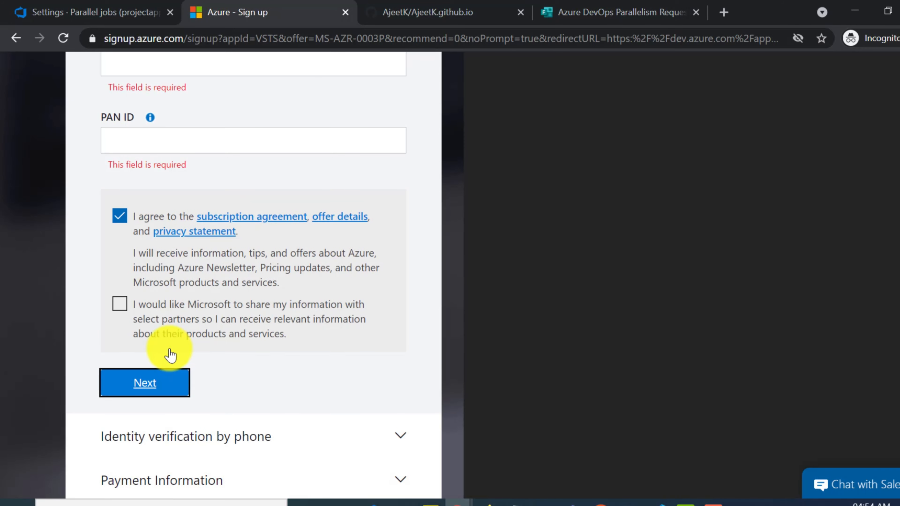
{"action": "scroll", "coordinate": [217, 265], "scroll_direction": "up", "scroll_amount": 5}
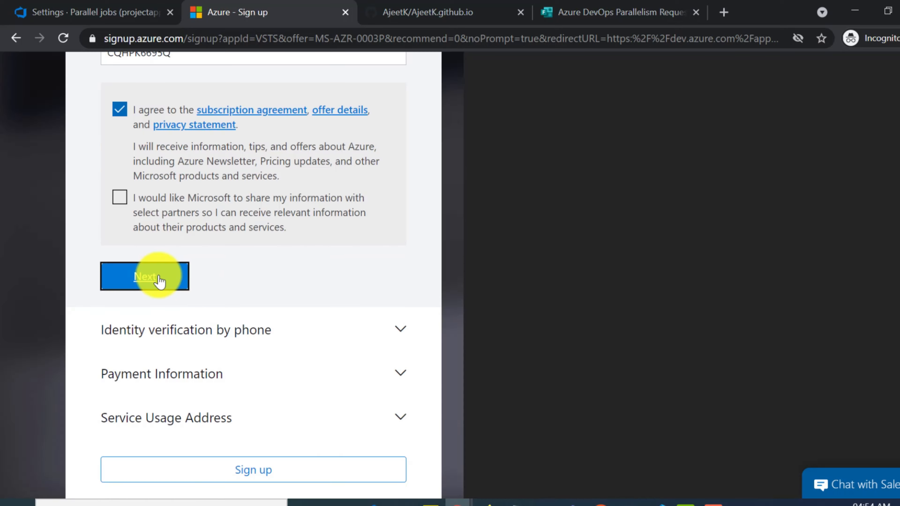
{"action": "left_click", "coordinate": [160, 278]}
Enter the phone number without its country code for identity verification and request the code by text message.
{"action": "left_click", "coordinate": [192, 325]}
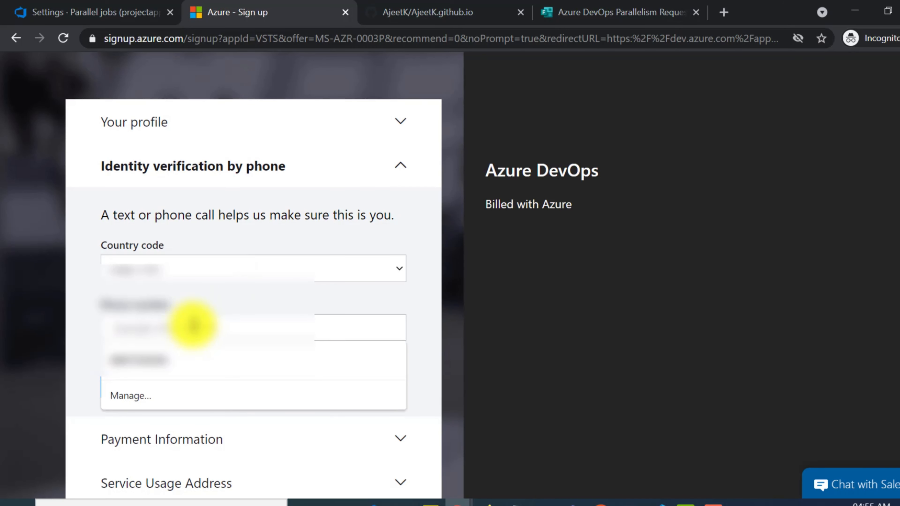
{"action": "type", "text": "?????"}
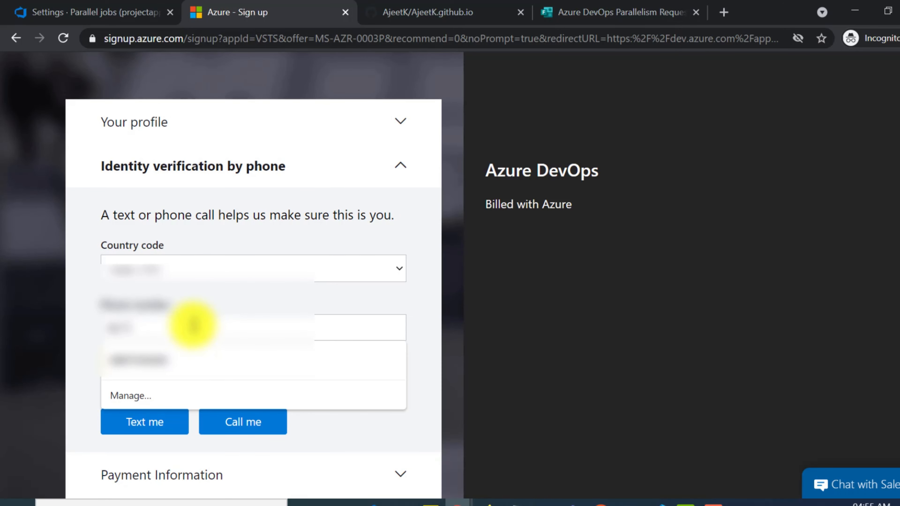
{"action": "type", "text": "?????"}
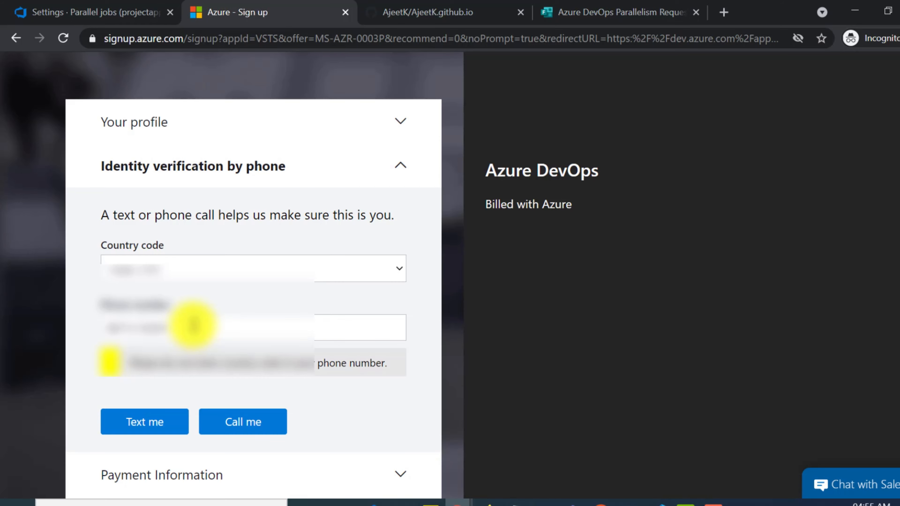
{"action": "scroll", "coordinate": [193, 325], "scroll_direction": "down", "scroll_amount": 1}
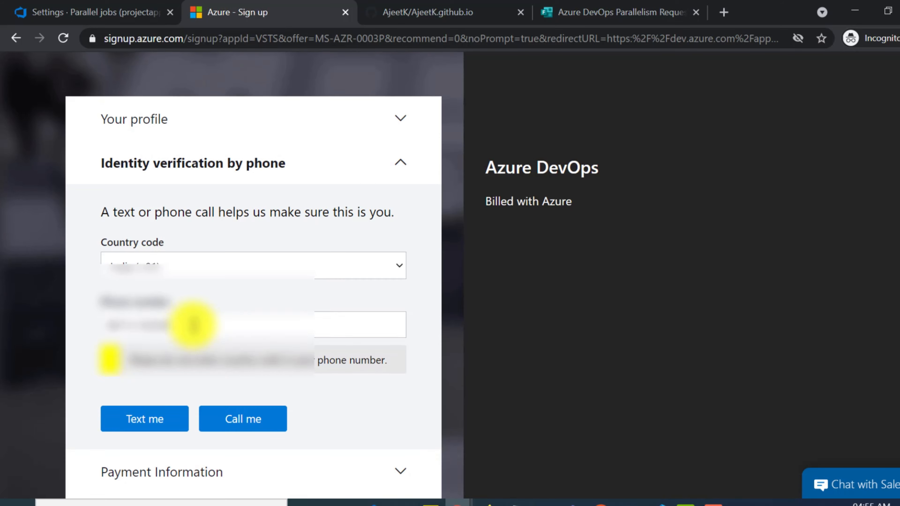
{"action": "left_click", "coordinate": [314, 375]}
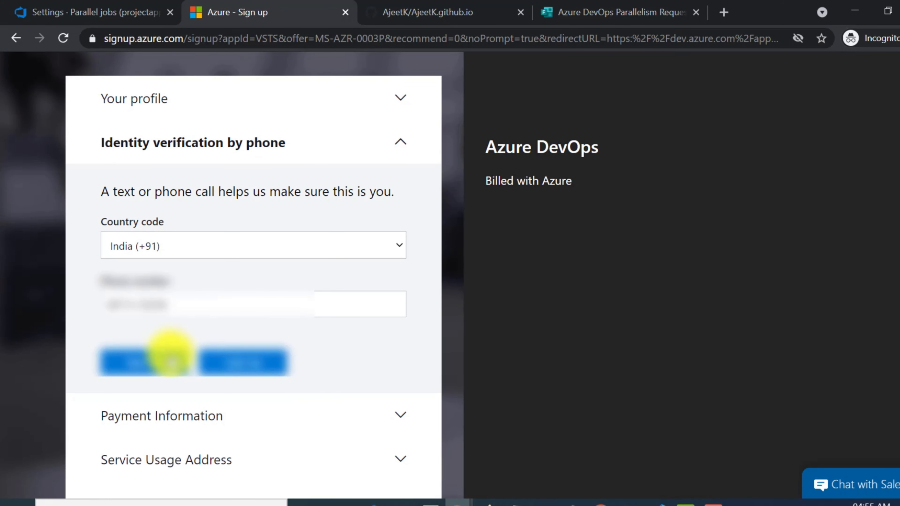
{"action": "left_click", "coordinate": [146, 367]}
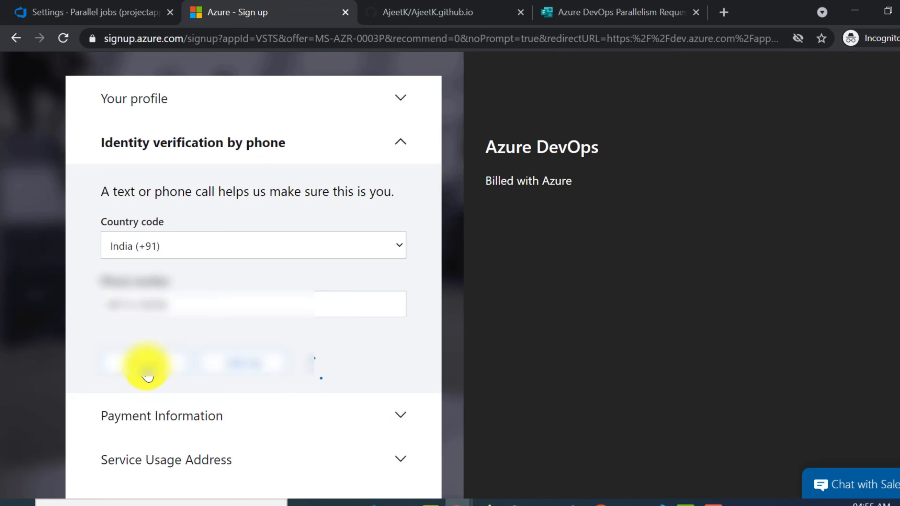
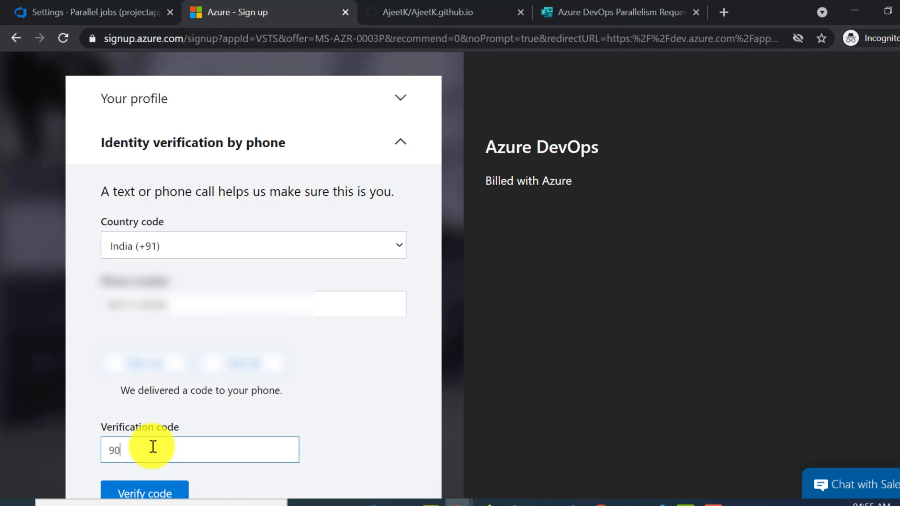
Enter the verification code received on the phone and verify it to reach the payment information.
{"action": "scroll", "coordinate": [153, 447], "scroll_direction": "down", "scroll_amount": 2}
{"action": "left_click", "coordinate": [149, 364]}
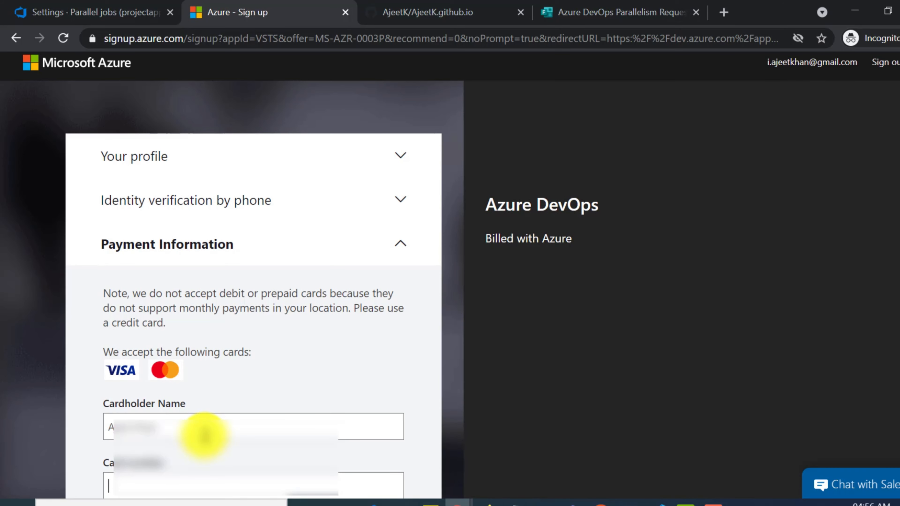
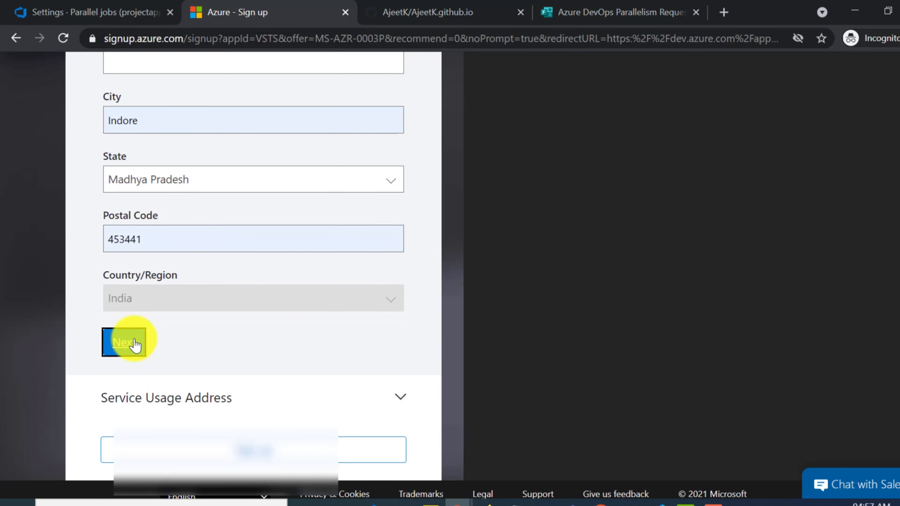
Enter the credit card number and remaining payment details, continue, and submit the bank's one-time password.
{"action": "left_click", "coordinate": [134, 343]}
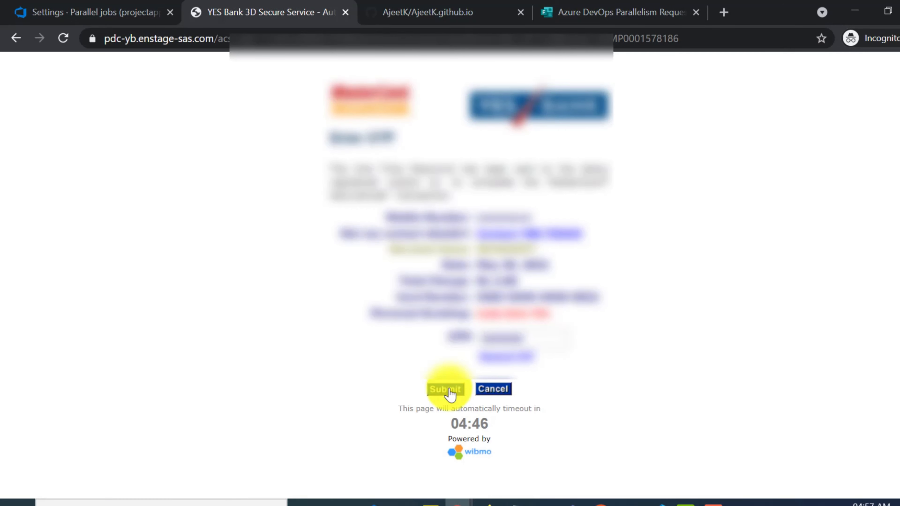
{"action": "left_click", "coordinate": [447, 390]}
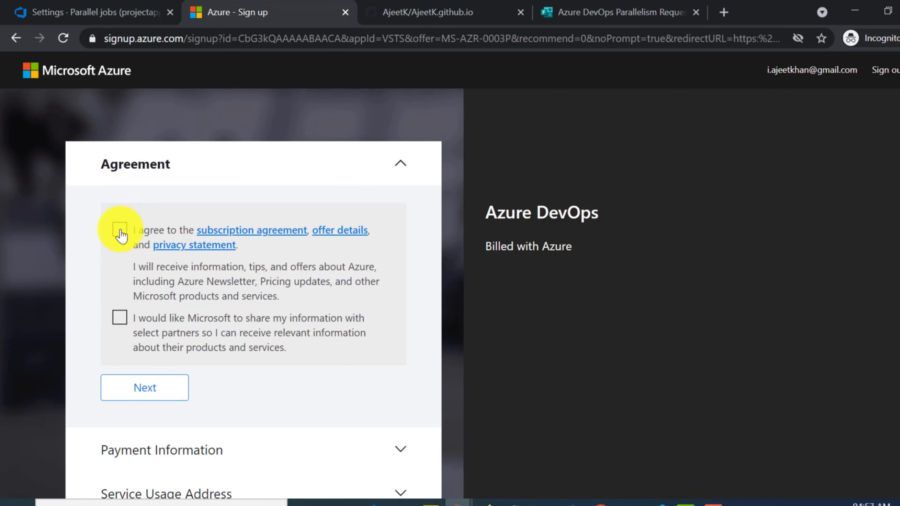
Accept the subscription agreement and complete the Azure sign-up with the payment card already saved on the account.
{"action": "left_click", "coordinate": [120, 230]}
{"action": "scroll", "coordinate": [138, 393], "scroll_direction": "down", "scroll_amount": 3}
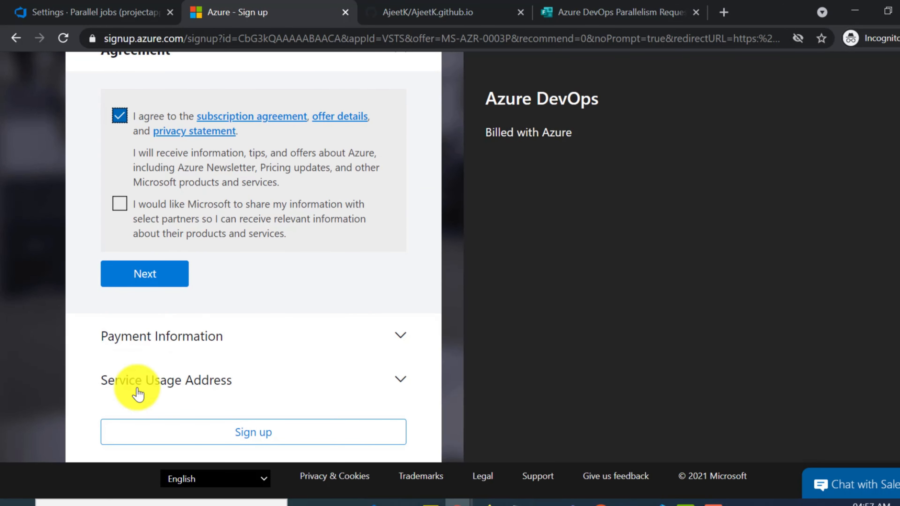
{"action": "left_click", "coordinate": [168, 280]}
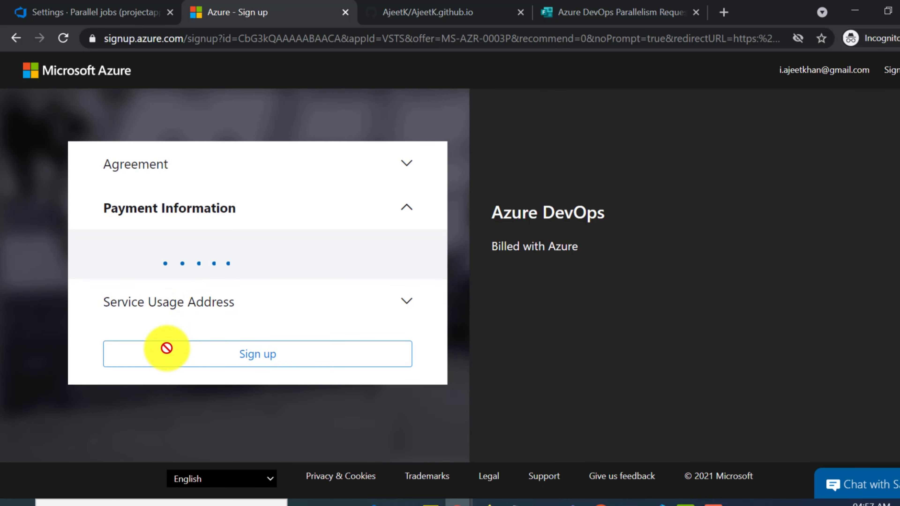
{"action": "left_click", "coordinate": [103, 372]}
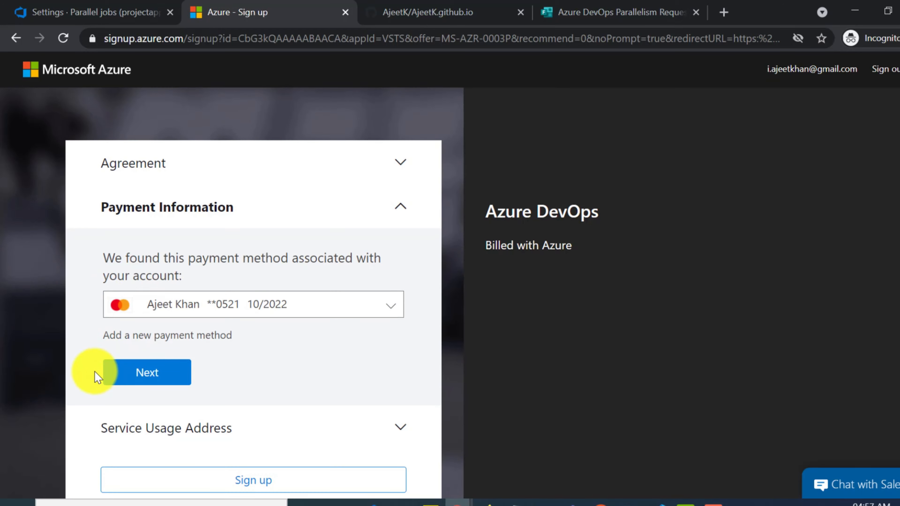
{"action": "left_click", "coordinate": [258, 430]}
{"action": "left_click", "coordinate": [326, 418]}
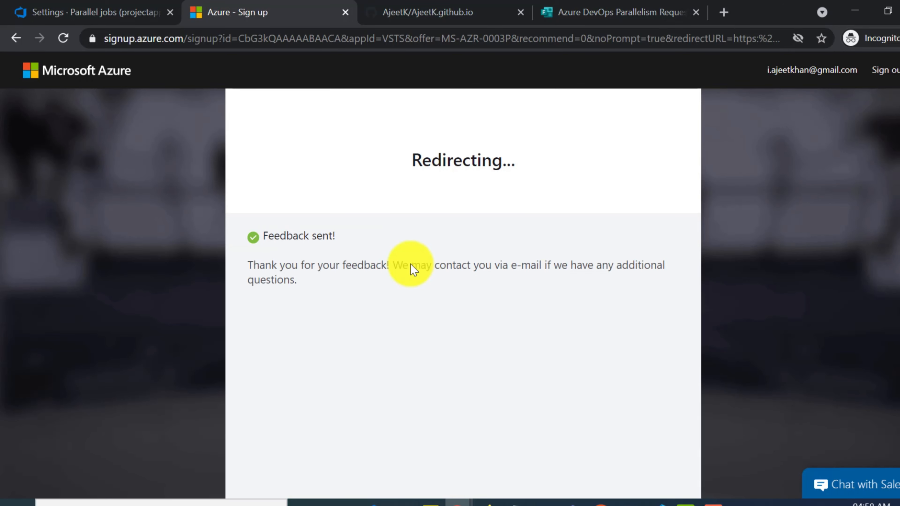
Set up billing for the organization with the Pay-As-You-Go Azure subscription and save it.
{"action": "scroll", "coordinate": [412, 269], "scroll_direction": "down", "scroll_amount": 2}
{"action": "scroll", "coordinate": [413, 269], "scroll_direction": "up", "scroll_amount": 2}
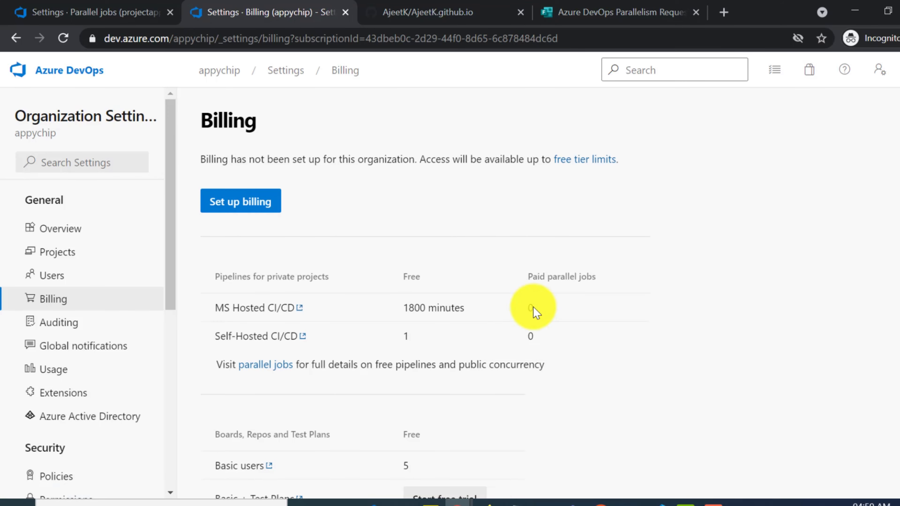
{"action": "scroll", "coordinate": [630, 327], "scroll_direction": "down", "scroll_amount": 5}
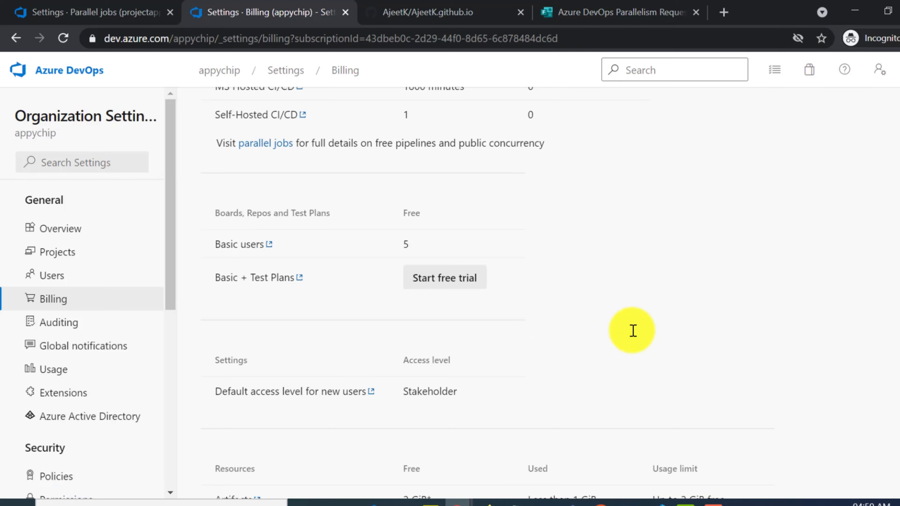
{"action": "scroll", "coordinate": [631, 328], "scroll_direction": "up", "scroll_amount": 5}
{"action": "left_click", "coordinate": [261, 205]}
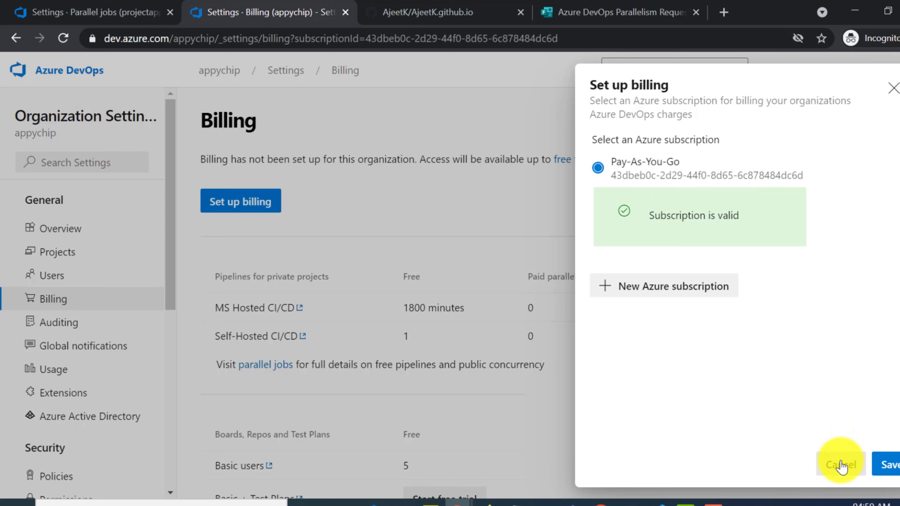
{"action": "left_click", "coordinate": [880, 467]}
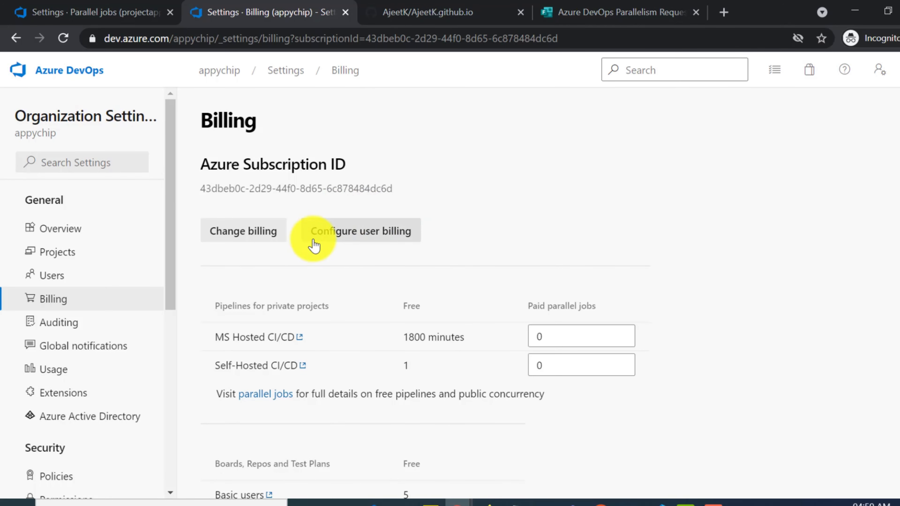
Set the paid parallel jobs for MS Hosted CI/CD to 1 and save the billing settings.
{"action": "scroll", "coordinate": [396, 275], "scroll_direction": "down", "scroll_amount": 5}
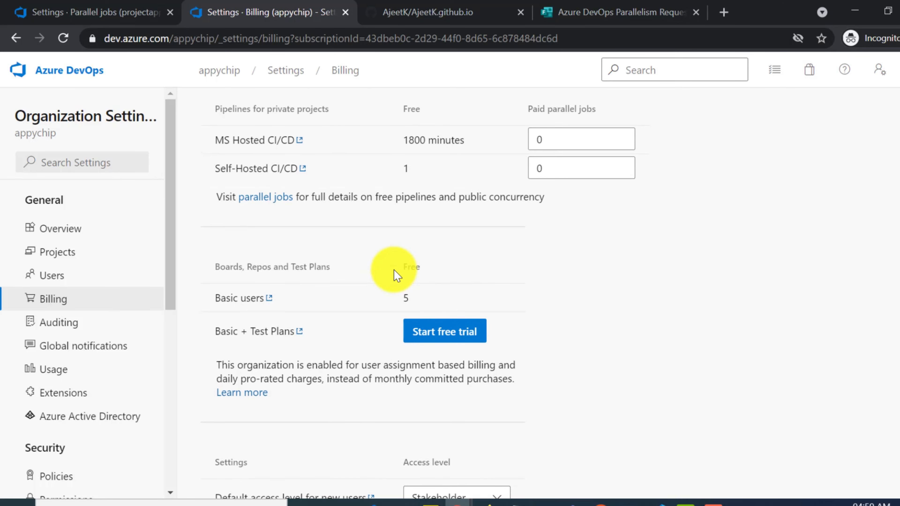
{"action": "scroll", "coordinate": [396, 275], "scroll_direction": "down", "scroll_amount": 5}
{"action": "scroll", "coordinate": [393, 271], "scroll_direction": "up", "scroll_amount": 10}
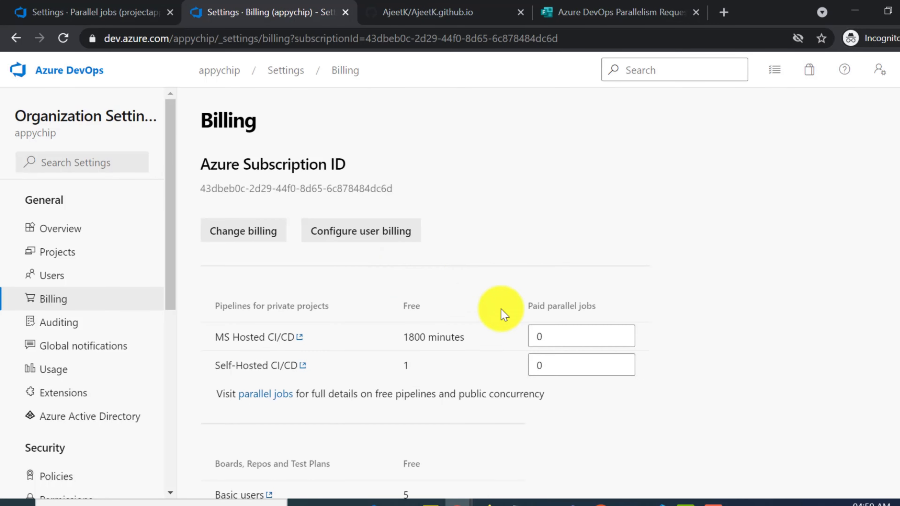
{"action": "left_click", "coordinate": [562, 341]}
{"action": "type", "text": "1"}
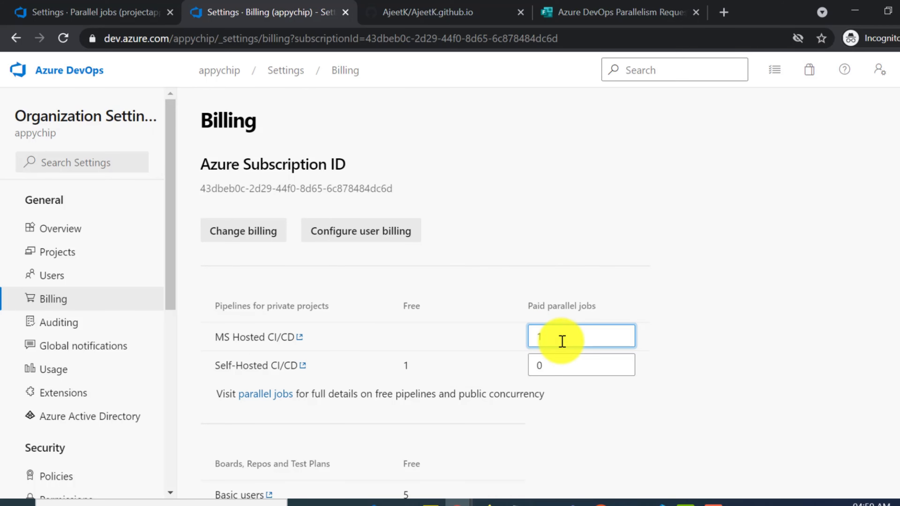
{"action": "scroll", "coordinate": [715, 291], "scroll_direction": "down", "scroll_amount": 10}
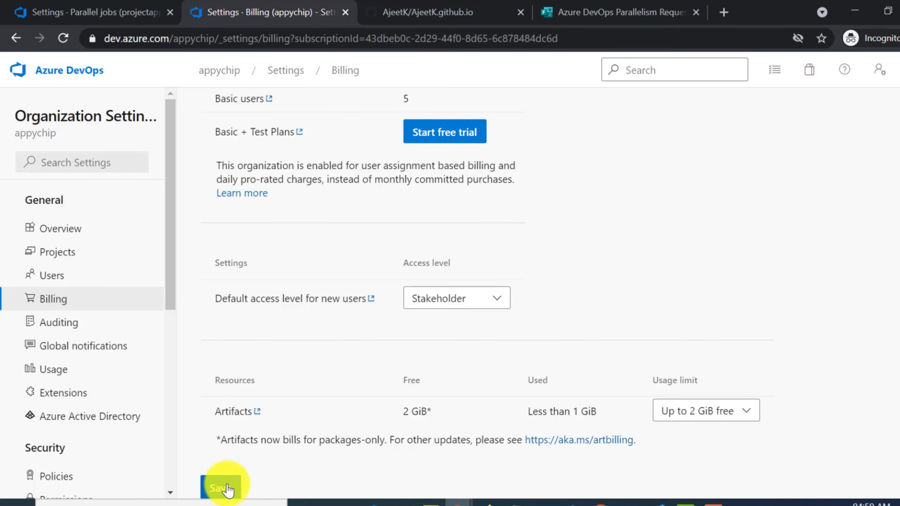
{"action": "left_click", "coordinate": [227, 489]}
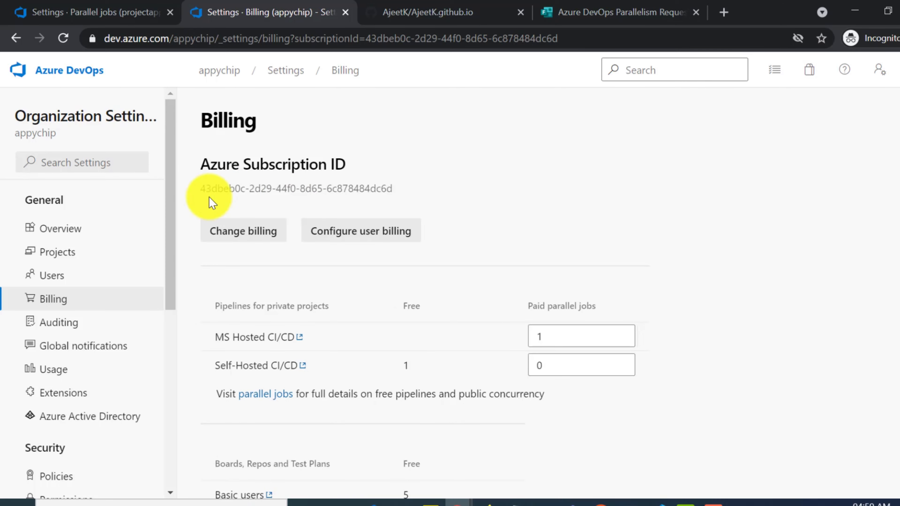
Return to the project's pipelines and run the existing pipeline manually on the master branch.
{"action": "left_click", "coordinate": [112, 21]}
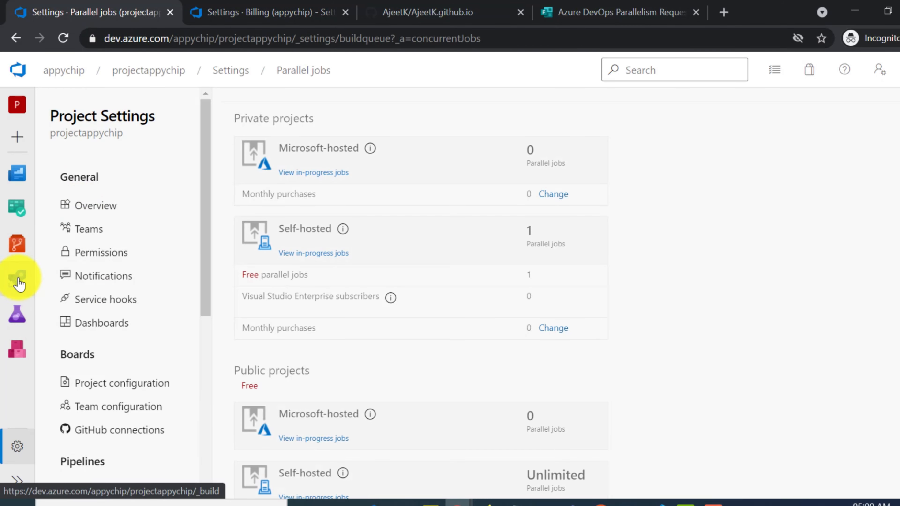
{"action": "left_click", "coordinate": [18, 280]}
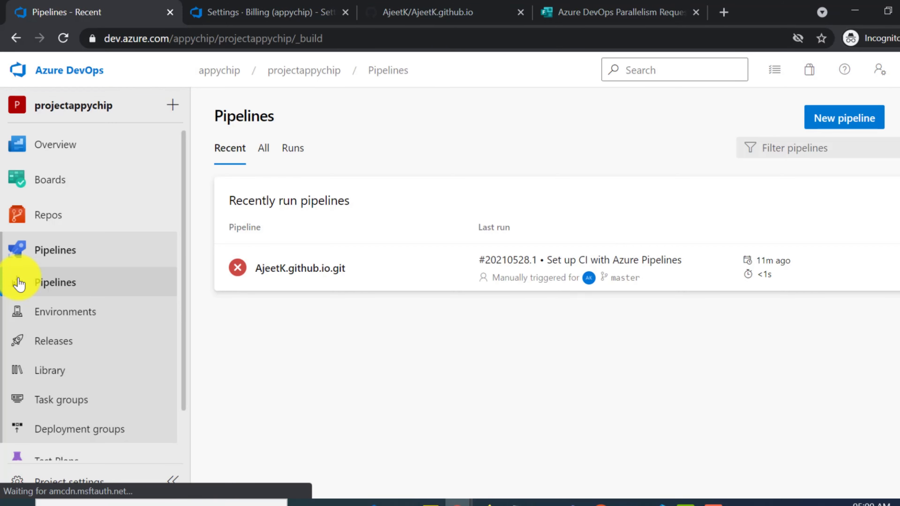
{"action": "left_click", "coordinate": [403, 270]}
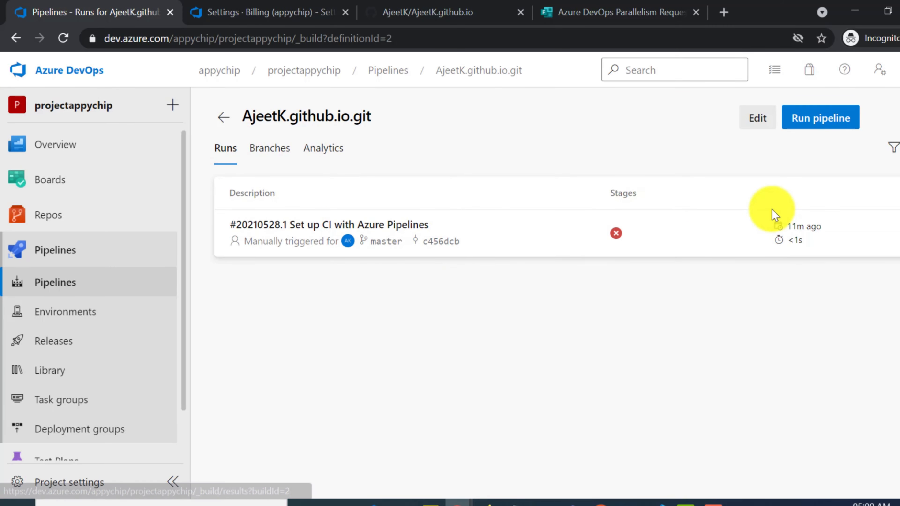
{"action": "left_click", "coordinate": [813, 122]}
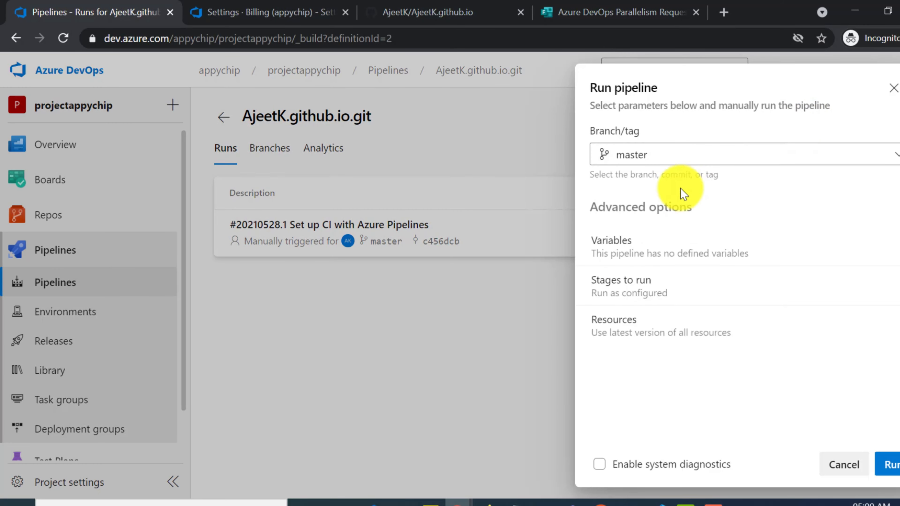
{"action": "left_click", "coordinate": [892, 466]}
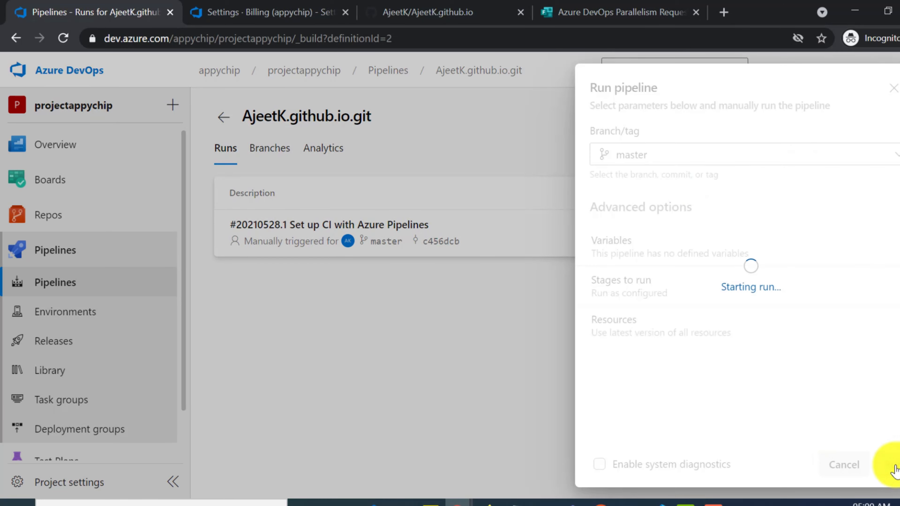
{"action": "scroll", "coordinate": [595, 476], "scroll_direction": "down", "scroll_amount": 1}
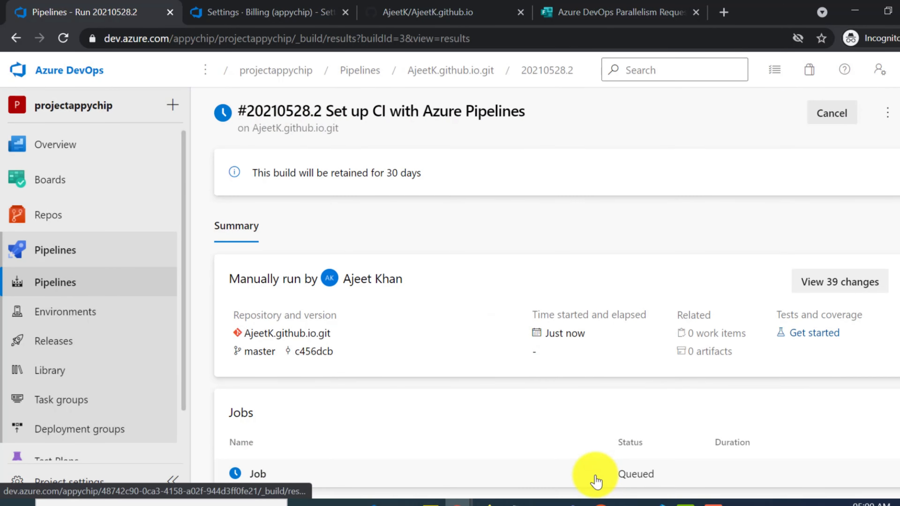
Open the queued job of the new run and examine its raw log through the archive and publish tasks.
{"action": "left_click", "coordinate": [596, 481]}
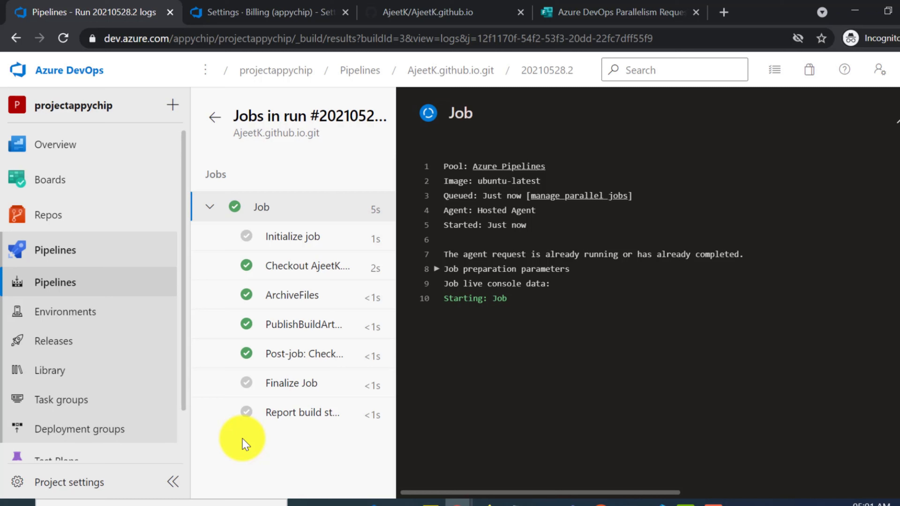
{"action": "left_click", "coordinate": [874, 115]}
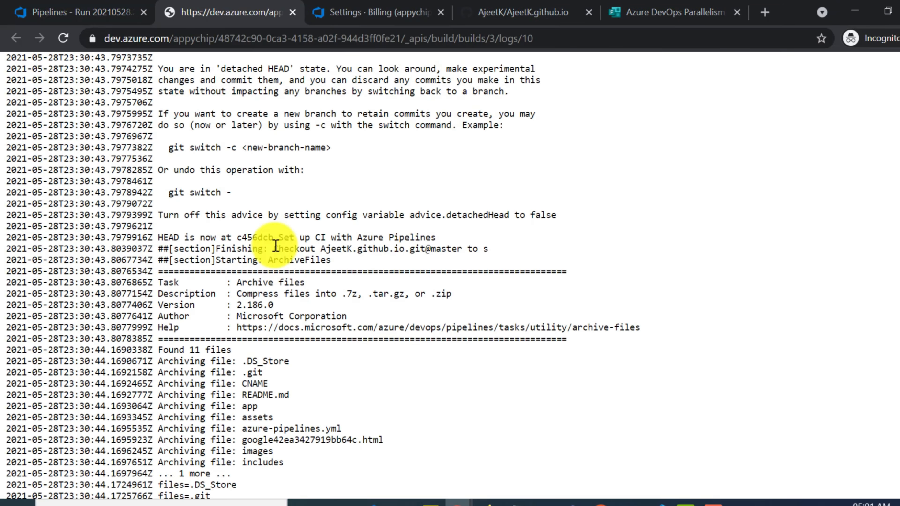
{"action": "scroll", "coordinate": [291, 241], "scroll_direction": "down", "scroll_amount": 20}
{"action": "scroll", "coordinate": [275, 245], "scroll_direction": "down", "scroll_amount": 10}
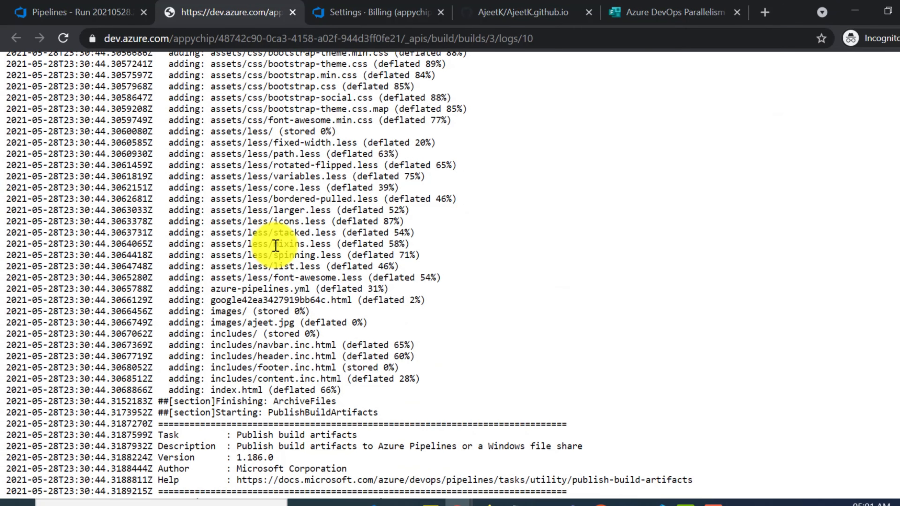
{"action": "scroll", "coordinate": [275, 245], "scroll_direction": "down", "scroll_amount": 6}
Go back from the raw log to the pipelines list and open the summary of the latest run.
{"action": "left_click", "coordinate": [97, 13]}
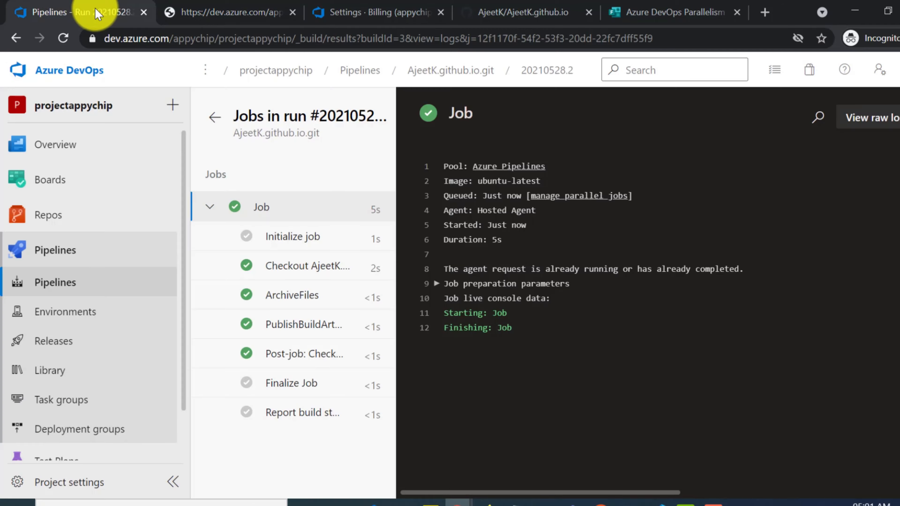
{"action": "left_click", "coordinate": [301, 213]}
{"action": "left_click", "coordinate": [66, 283]}
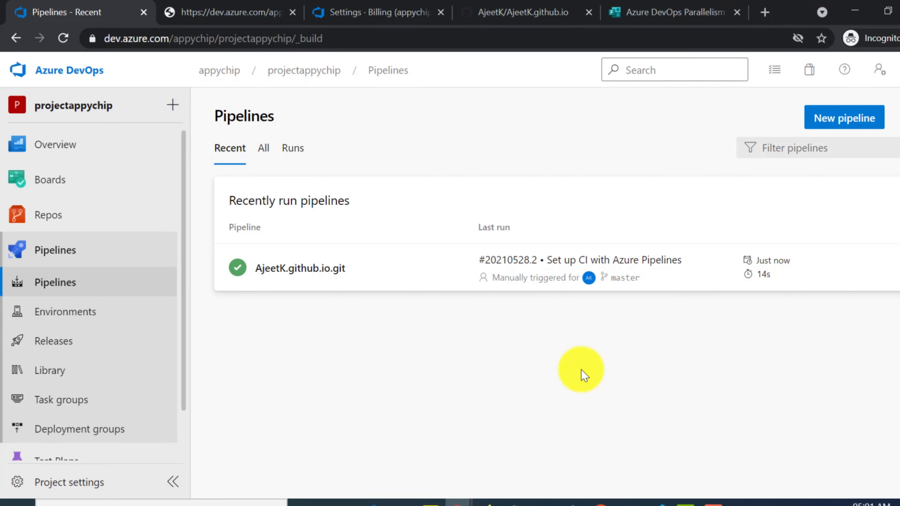
{"action": "left_click", "coordinate": [560, 270]}
{"action": "left_click", "coordinate": [550, 237]}
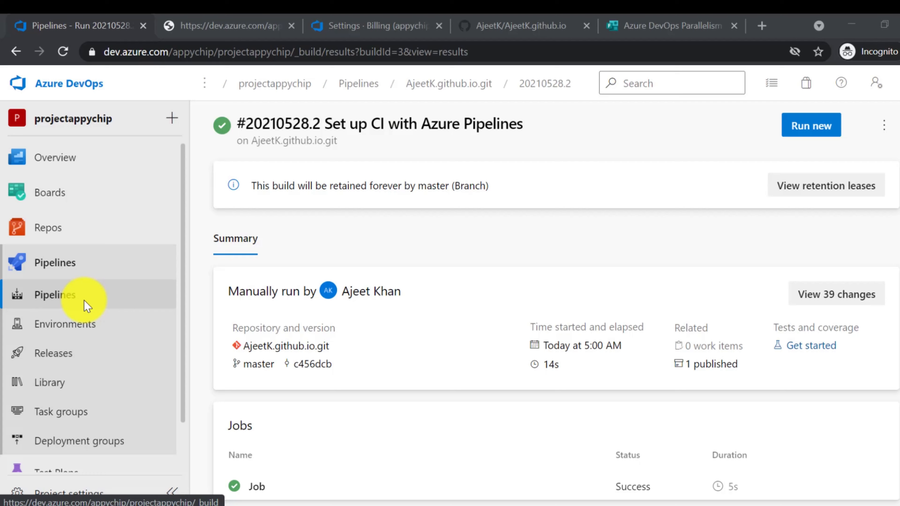
Open azure-pipelines.yml from the repository files on master to view the pipeline definition.
{"action": "left_click", "coordinate": [67, 302]}
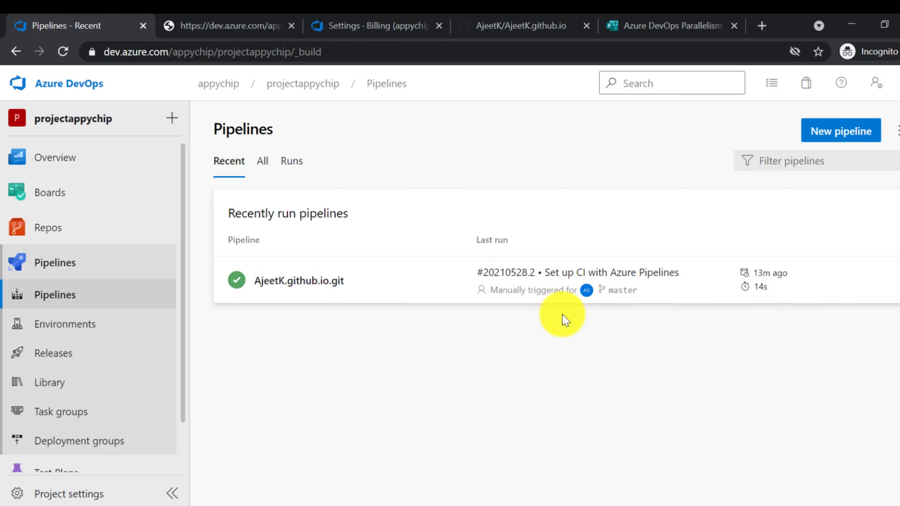
{"action": "left_click", "coordinate": [64, 228]}
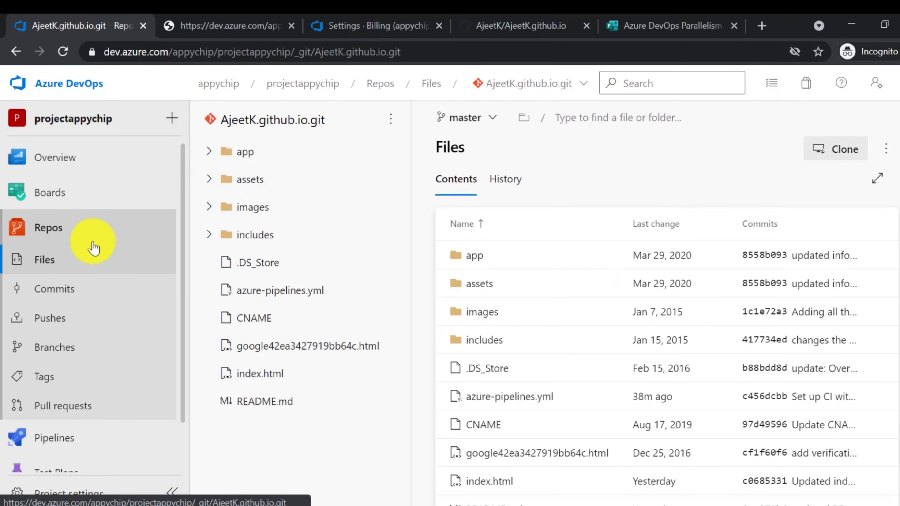
{"action": "scroll", "coordinate": [571, 422], "scroll_direction": "down", "scroll_amount": 2}
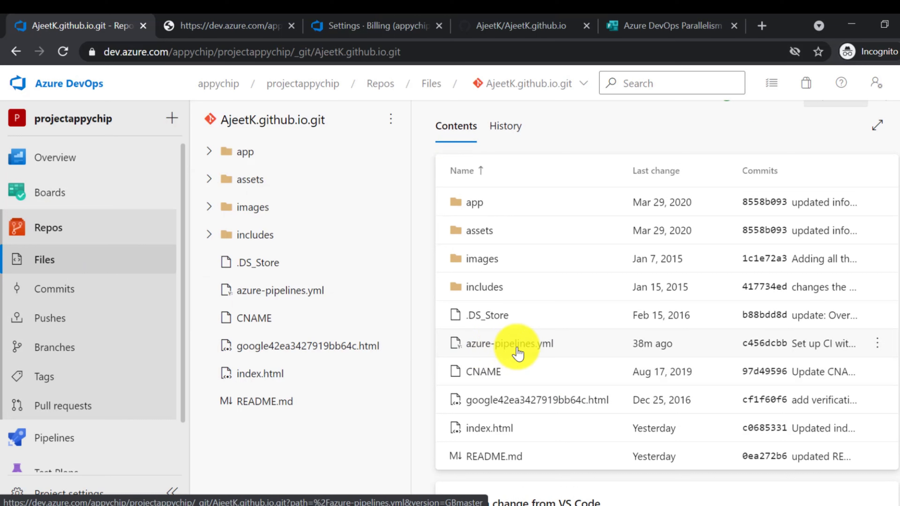
{"action": "left_click", "coordinate": [545, 350]}
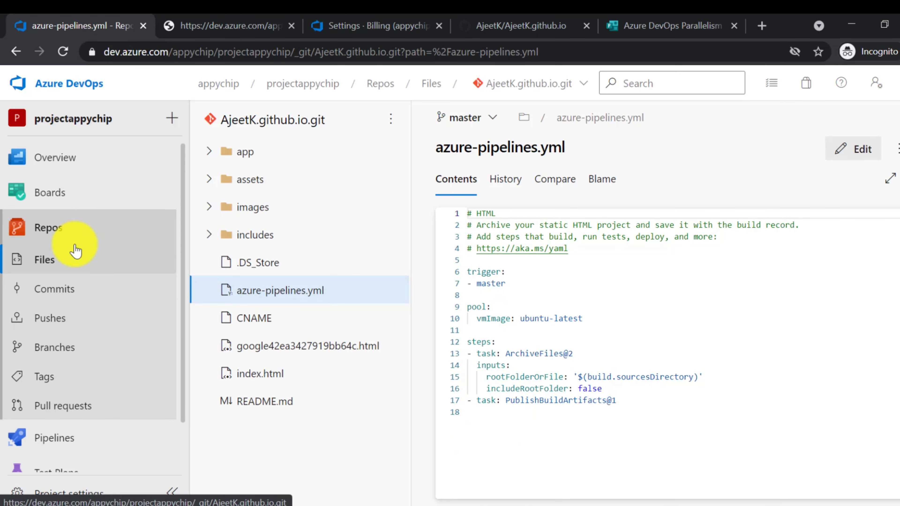
Start a new pipeline in the project to view the available code sources.
{"action": "left_click", "coordinate": [58, 438]}
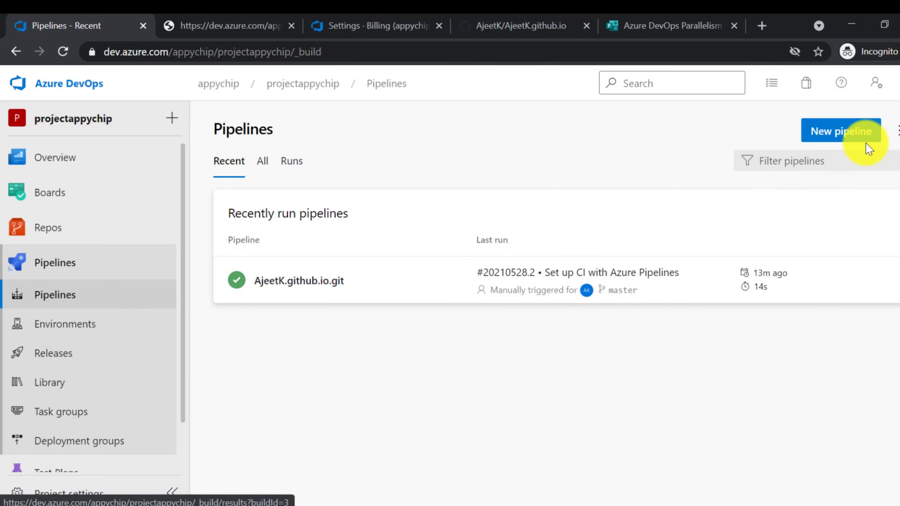
{"action": "left_click", "coordinate": [849, 136]}
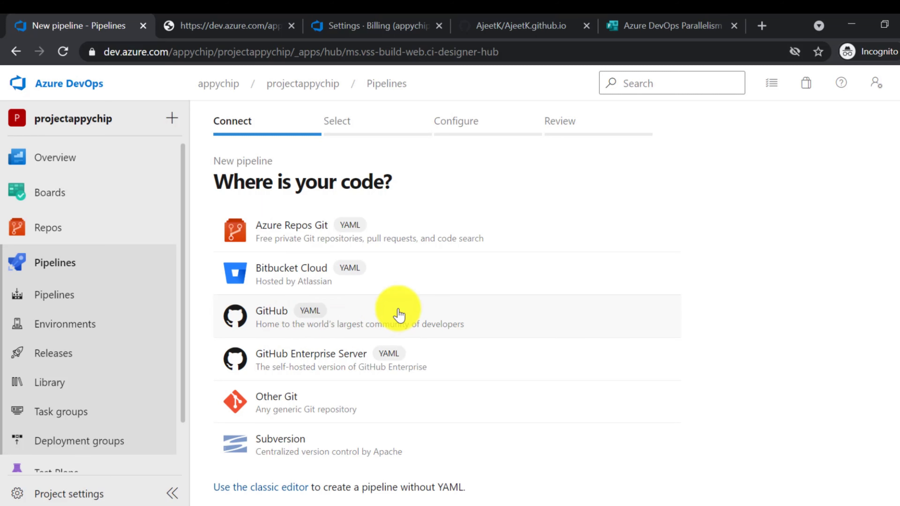
Switch to GitHub, open the Marketplace, and list its free apps.
{"action": "left_click", "coordinate": [514, 27]}
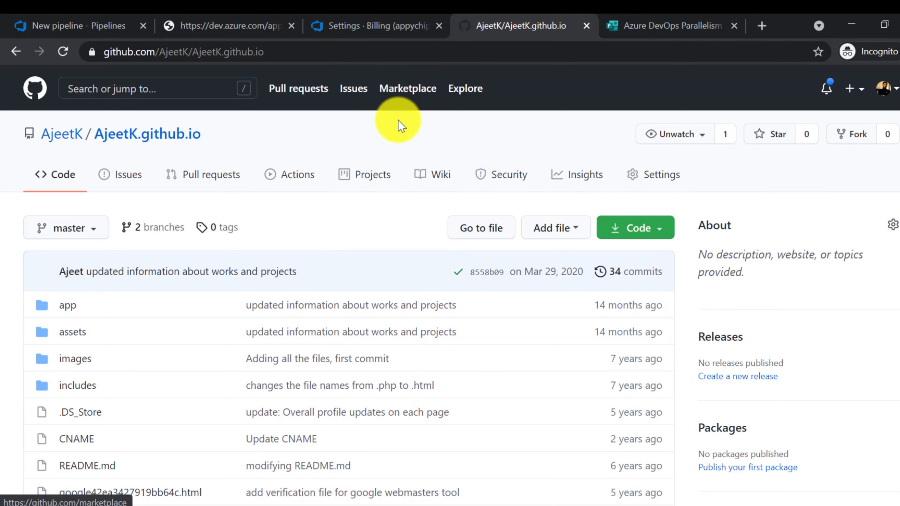
{"action": "left_click", "coordinate": [404, 98]}
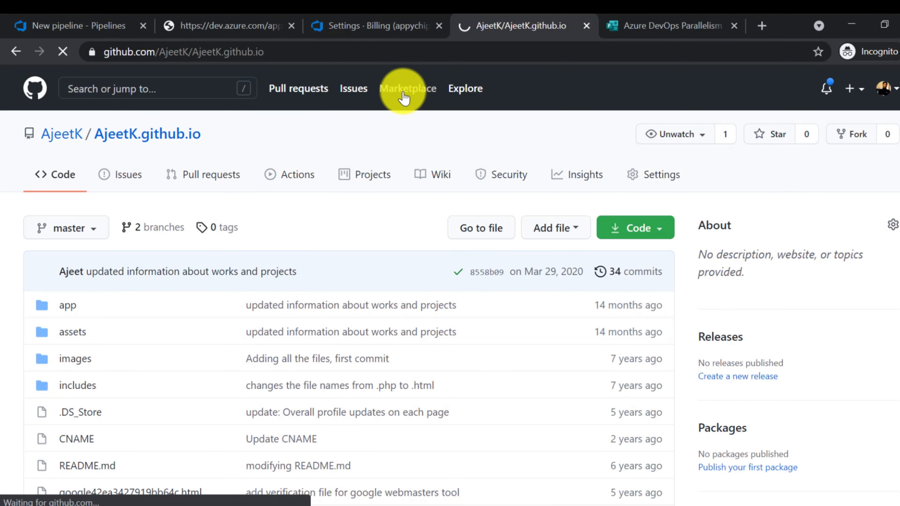
{"action": "scroll", "coordinate": [346, 265], "scroll_direction": "down", "scroll_amount": 3}
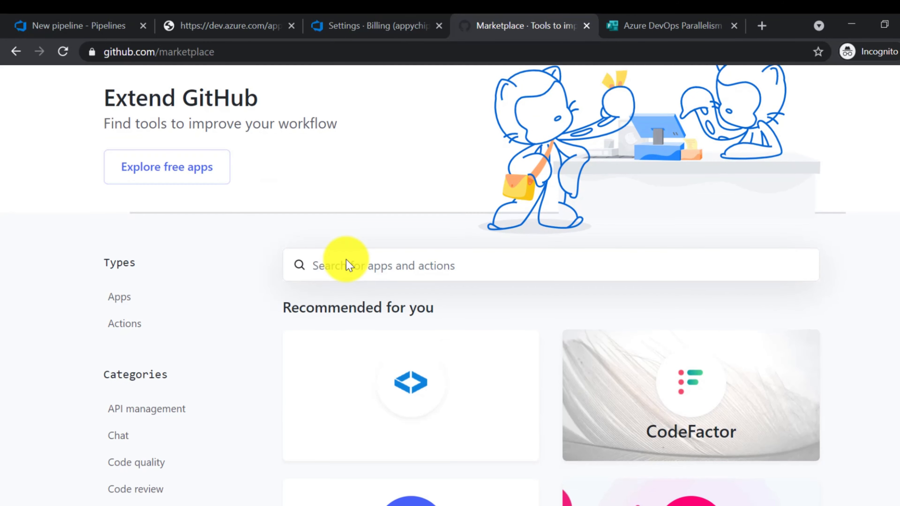
{"action": "left_click", "coordinate": [213, 174]}
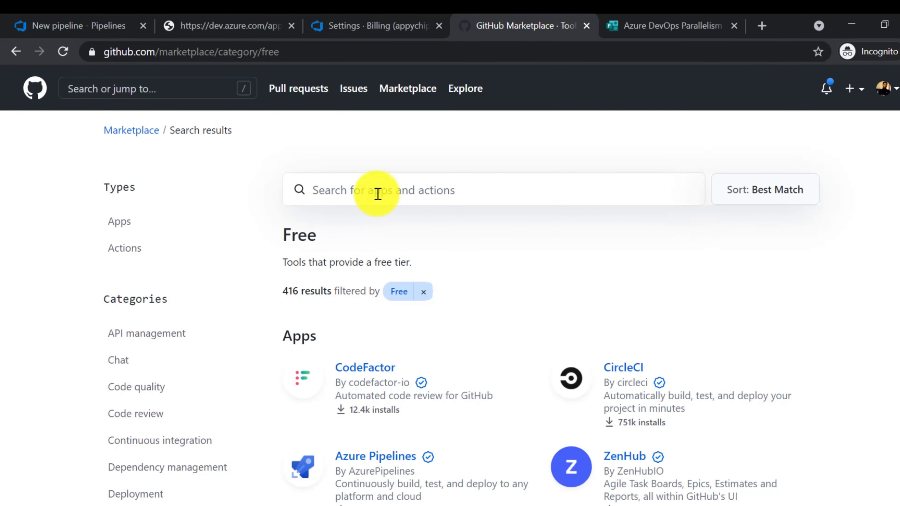
Open the Azure Pipelines app from the free Marketplace apps and look through its listing.
{"action": "left_click", "coordinate": [377, 194]}
{"action": "scroll", "coordinate": [426, 373], "scroll_direction": "down", "scroll_amount": 2}
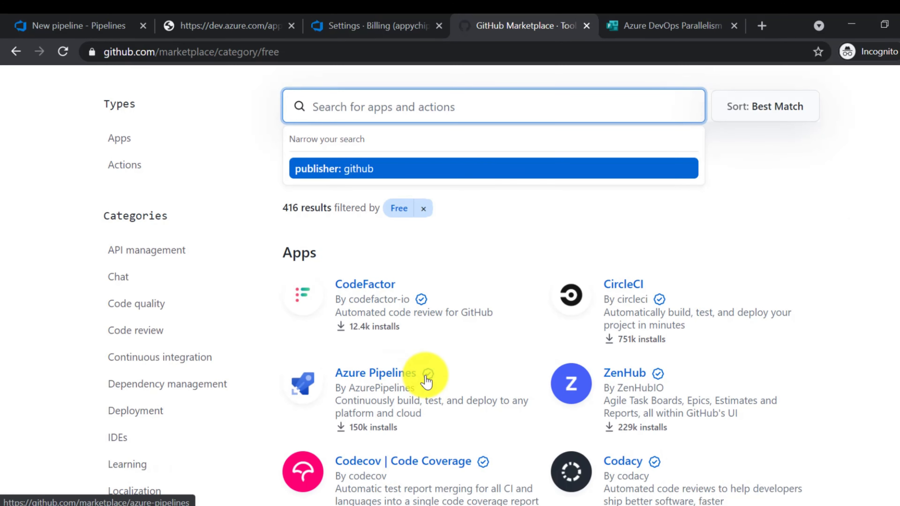
{"action": "left_click", "coordinate": [381, 374]}
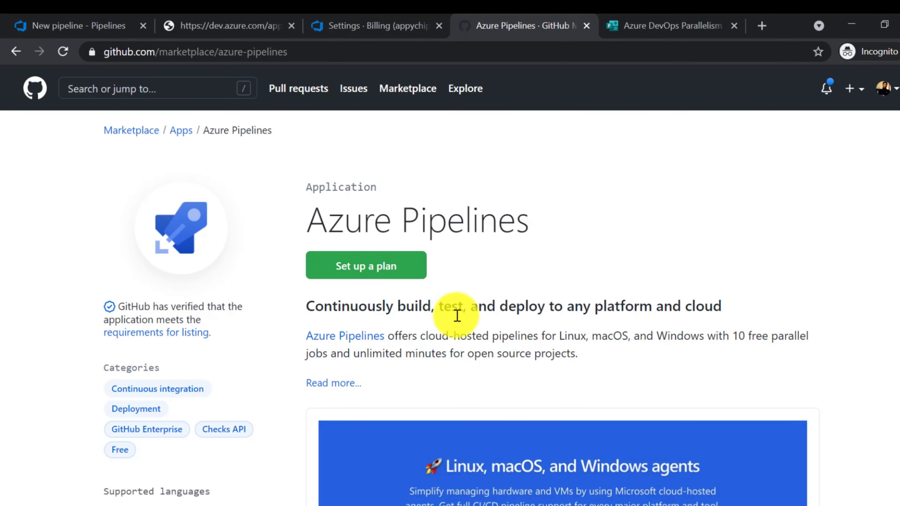
{"action": "scroll", "coordinate": [457, 315], "scroll_direction": "down", "scroll_amount": 5}
{"action": "scroll", "coordinate": [457, 316], "scroll_direction": "down", "scroll_amount": 5}
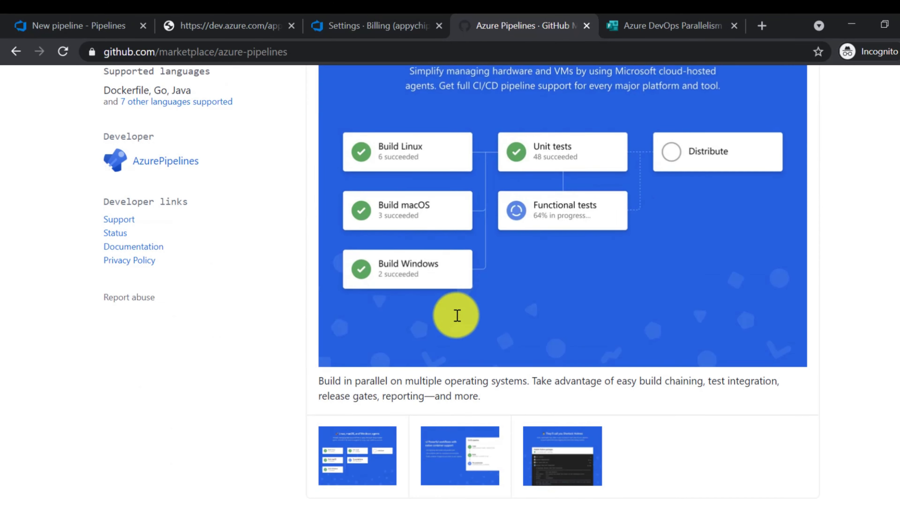
{"action": "scroll", "coordinate": [457, 316], "scroll_direction": "up", "scroll_amount": 9}
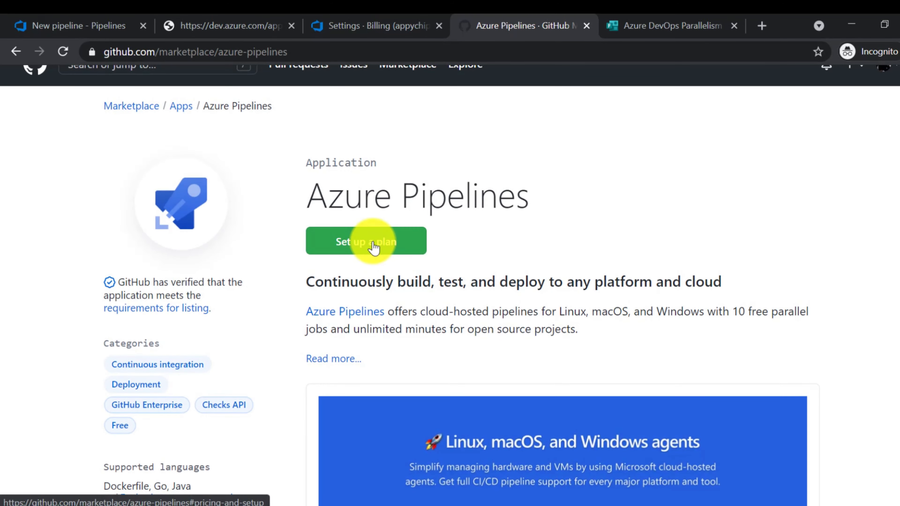
Choose the Free Azure Pipelines plan for the personal account and complete the order to begin installation.
{"action": "left_click", "coordinate": [373, 248]}
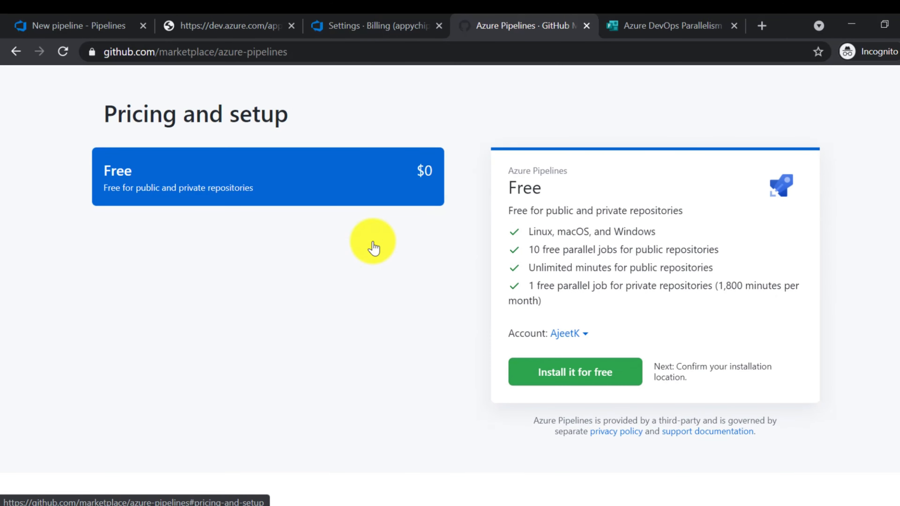
{"action": "left_click", "coordinate": [570, 373]}
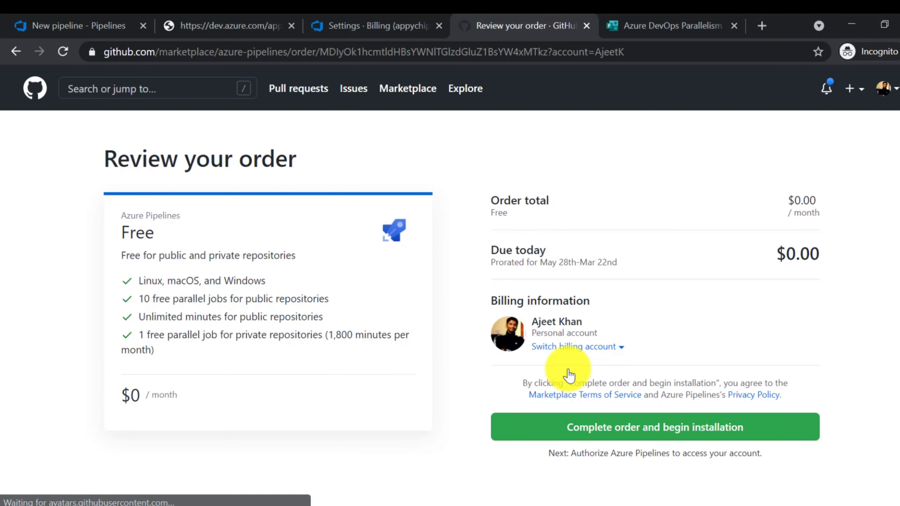
{"action": "scroll", "coordinate": [497, 366], "scroll_direction": "down", "scroll_amount": 1}
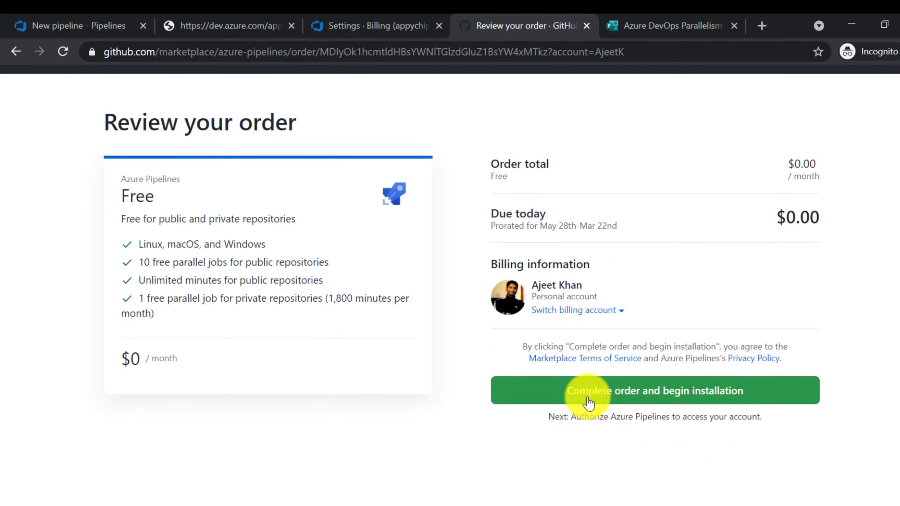
{"action": "left_click", "coordinate": [685, 396]}
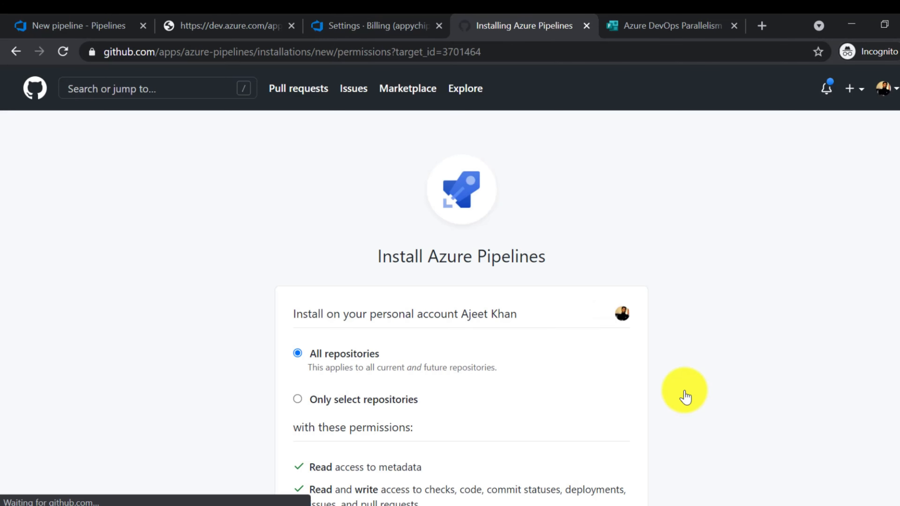
Install Azure Pipelines on only the personal github.io repository and confirm access with the GitHub account password.
{"action": "scroll", "coordinate": [685, 397], "scroll_direction": "down", "scroll_amount": 3}
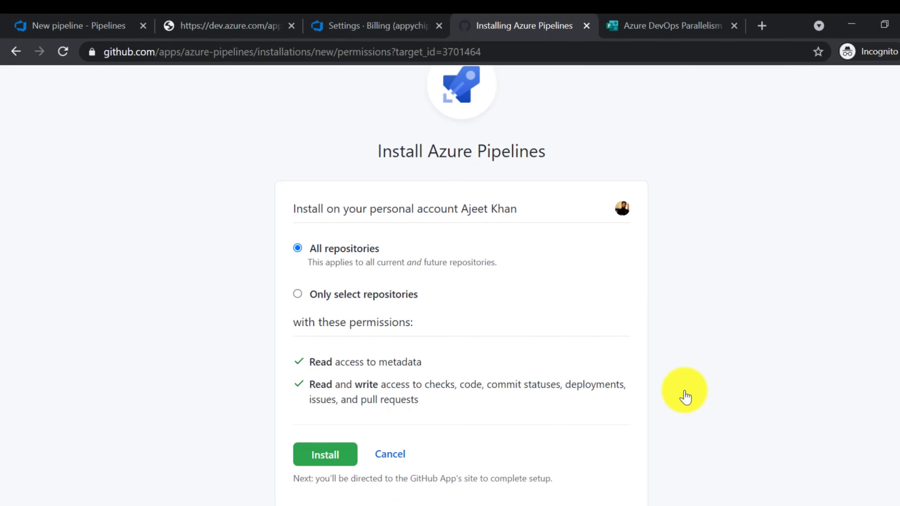
{"action": "left_click", "coordinate": [298, 294]}
{"action": "left_click", "coordinate": [398, 322]}
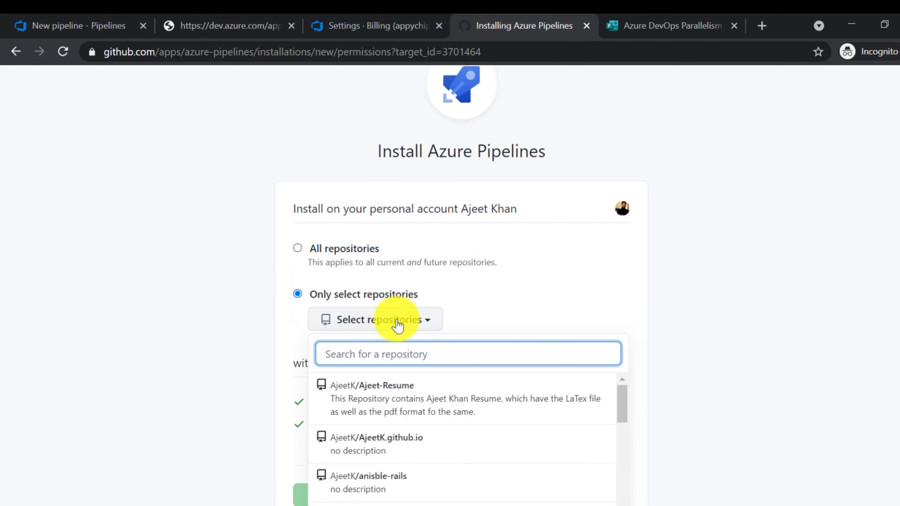
{"action": "left_click", "coordinate": [417, 447]}
{"action": "scroll", "coordinate": [258, 379], "scroll_direction": "down", "scroll_amount": 4}
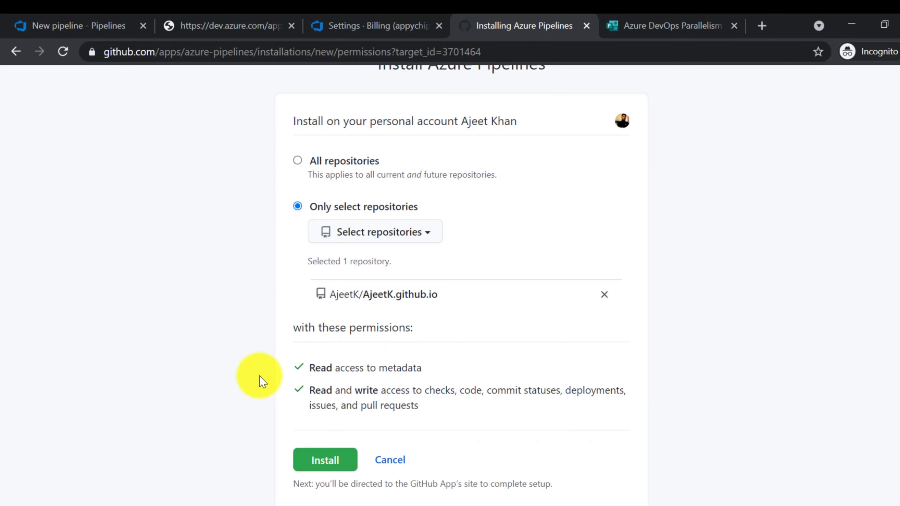
{"action": "left_click", "coordinate": [331, 424]}
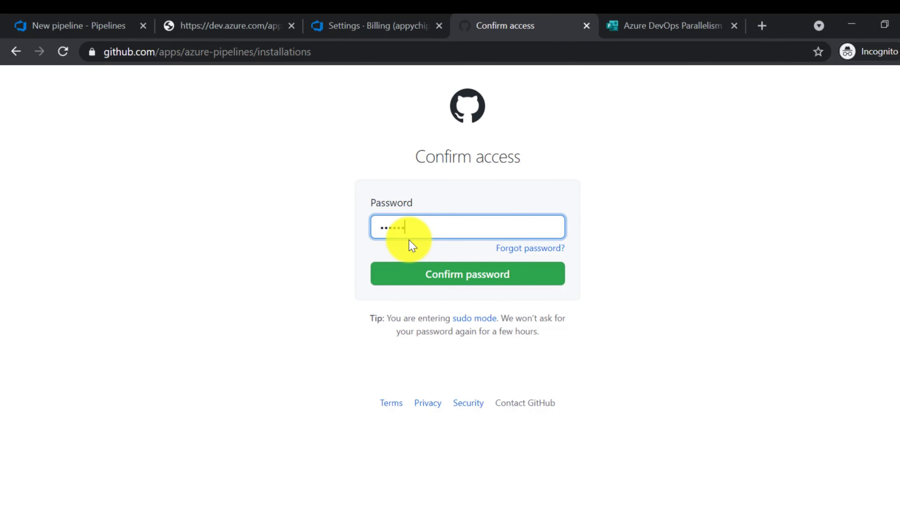
{"action": "key", "text": "Return"}
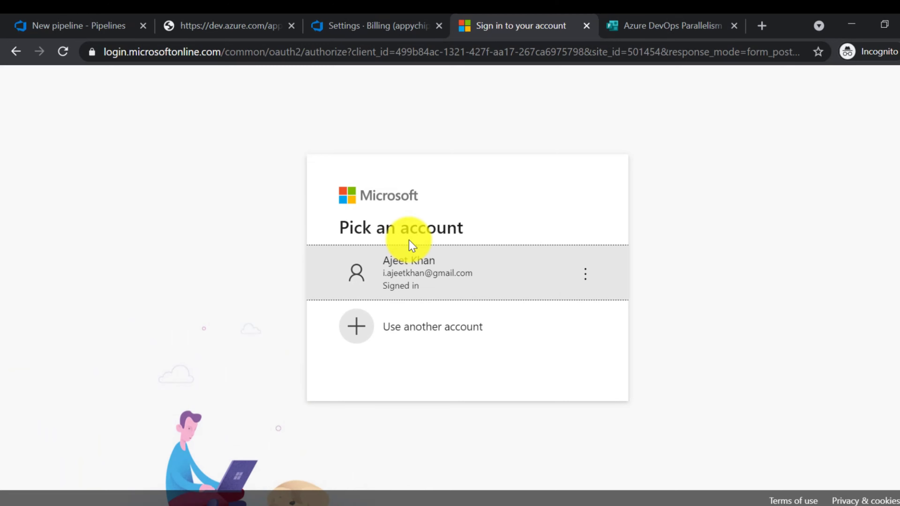
With the signed-in Microsoft account, link the installation to projectappychip in the appychip organization and authorize Azure Pipelines on GitHub.
{"action": "left_click", "coordinate": [449, 294]}
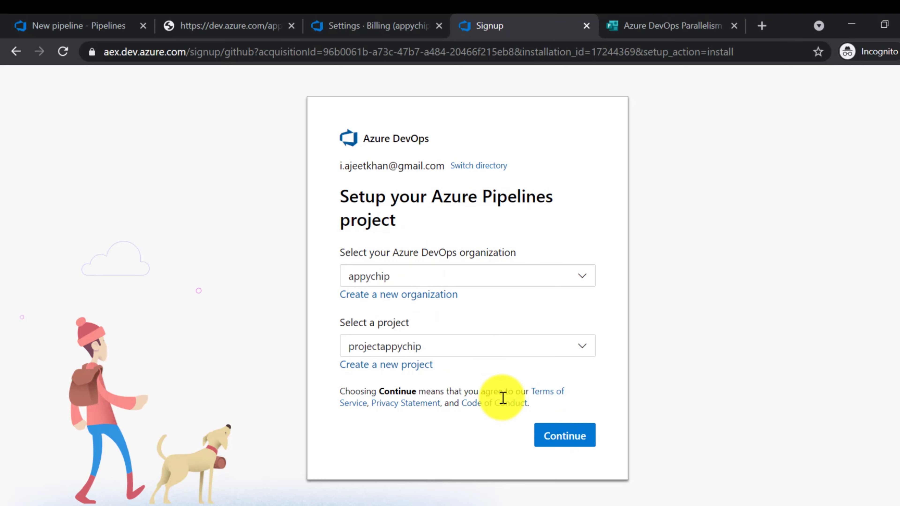
{"action": "left_click", "coordinate": [577, 438]}
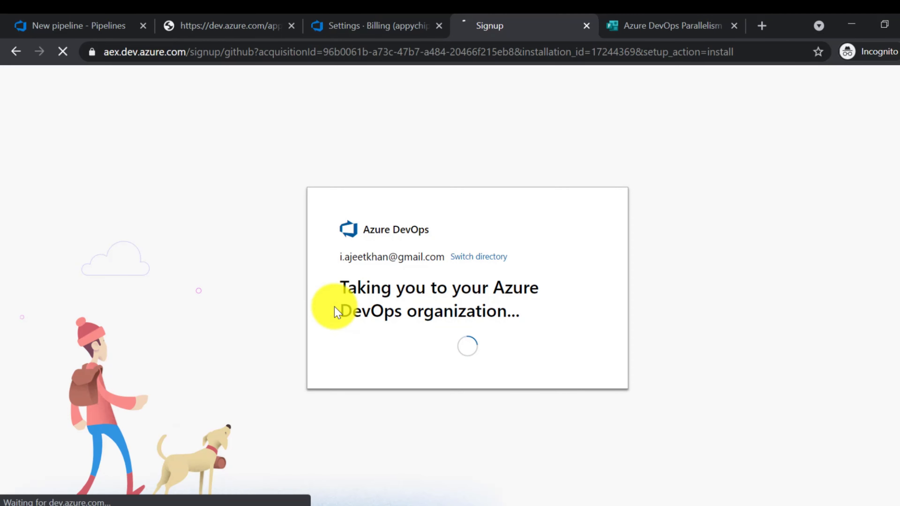
{"action": "scroll", "coordinate": [432, 362], "scroll_direction": "down", "scroll_amount": 3}
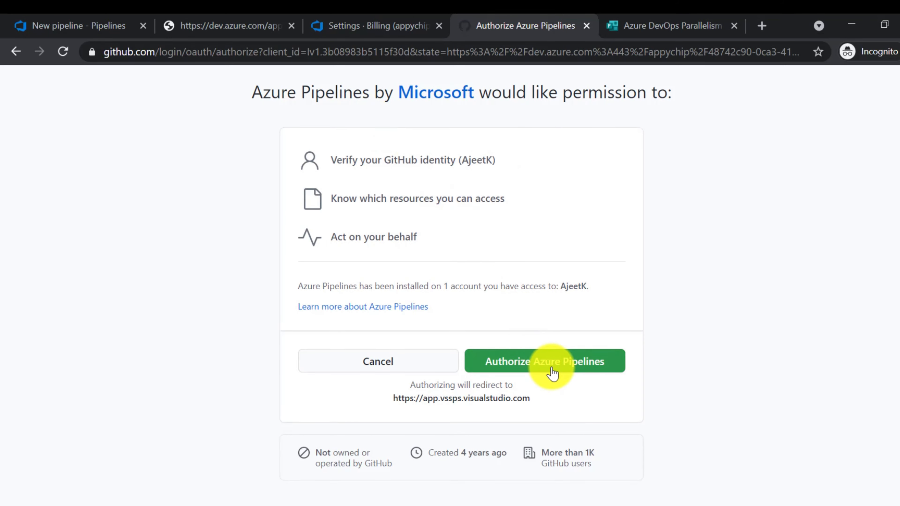
{"action": "left_click", "coordinate": [606, 372]}
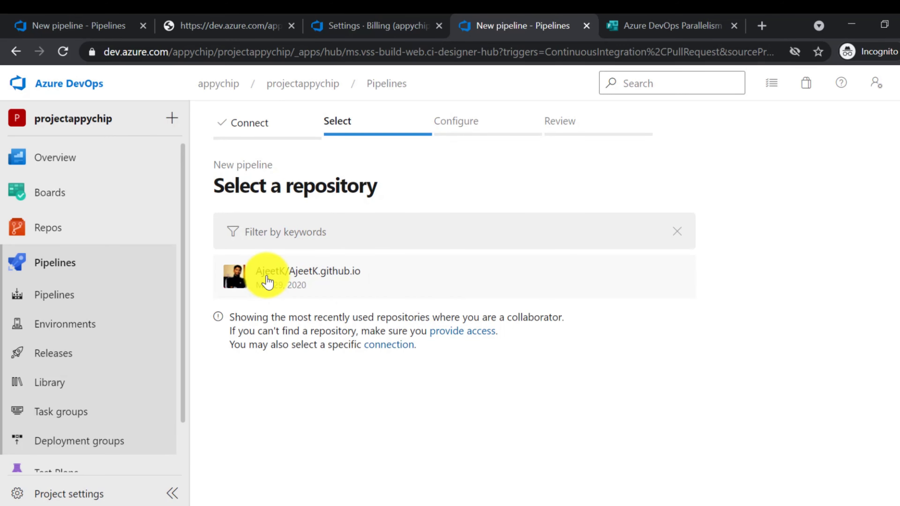
Create a pipeline for the github.io repository from the HTML template, then save and run it, committing azure-pipelines.yml directly to the master branch.
{"action": "left_click", "coordinate": [404, 280]}
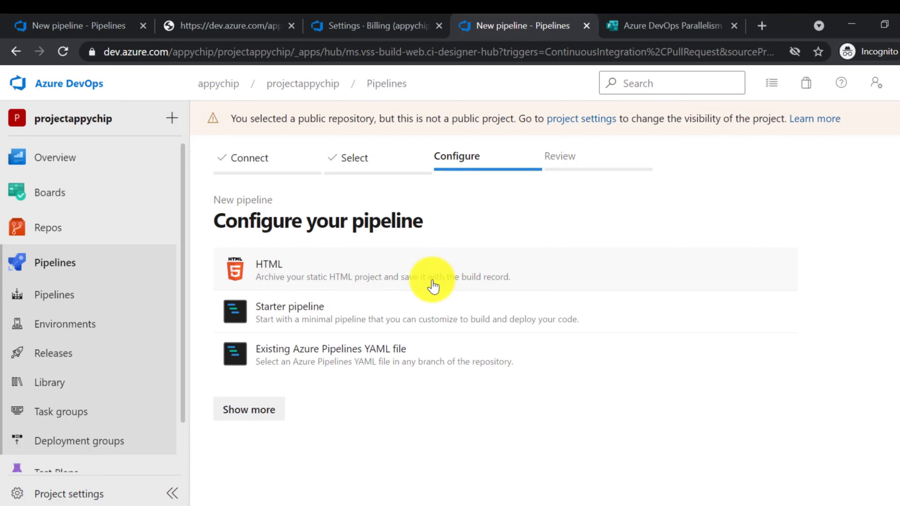
{"action": "left_click", "coordinate": [337, 277]}
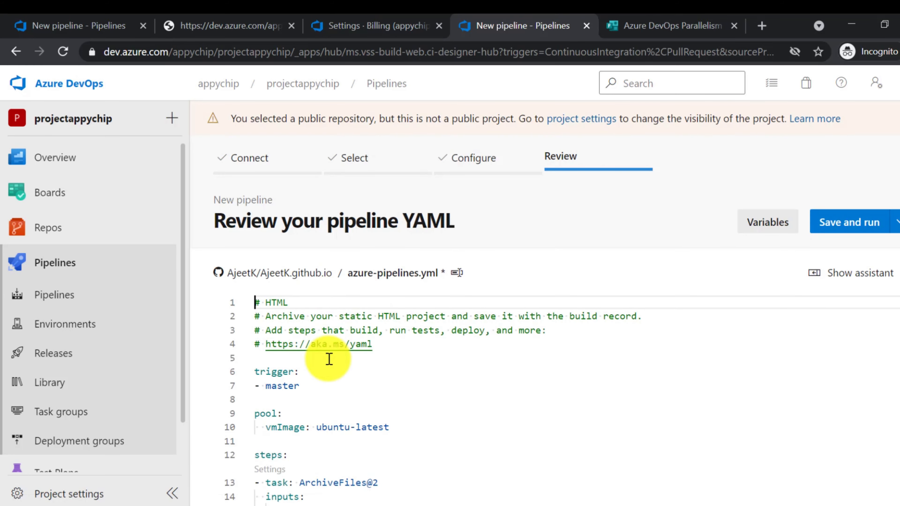
{"action": "scroll", "coordinate": [329, 359], "scroll_direction": "down", "scroll_amount": 3}
{"action": "scroll", "coordinate": [368, 385], "scroll_direction": "up", "scroll_amount": 3}
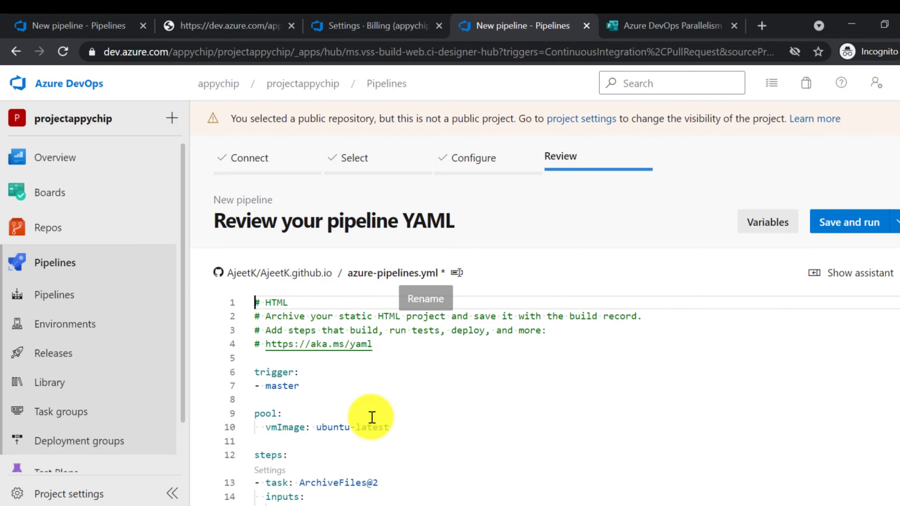
{"action": "scroll", "coordinate": [372, 417], "scroll_direction": "down", "scroll_amount": 1}
{"action": "scroll", "coordinate": [371, 417], "scroll_direction": "up", "scroll_amount": 1}
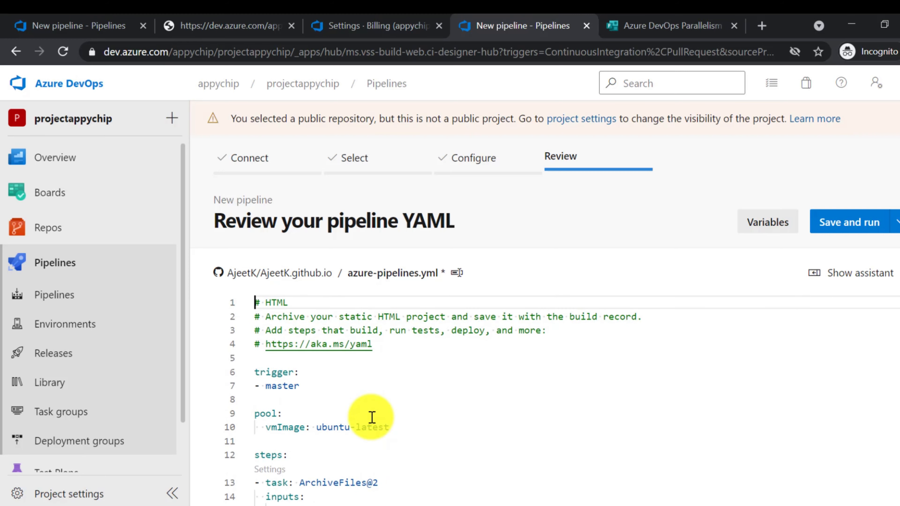
{"action": "left_click", "coordinate": [825, 224]}
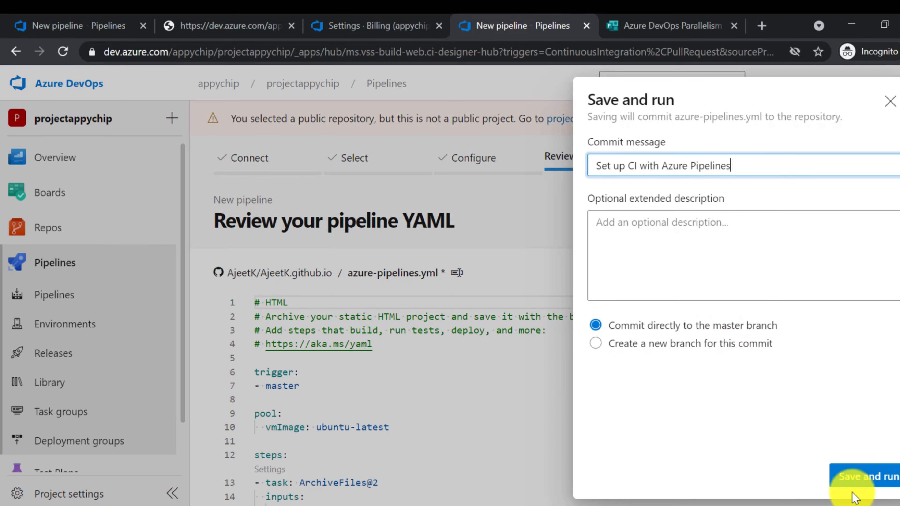
{"action": "left_click", "coordinate": [865, 478]}
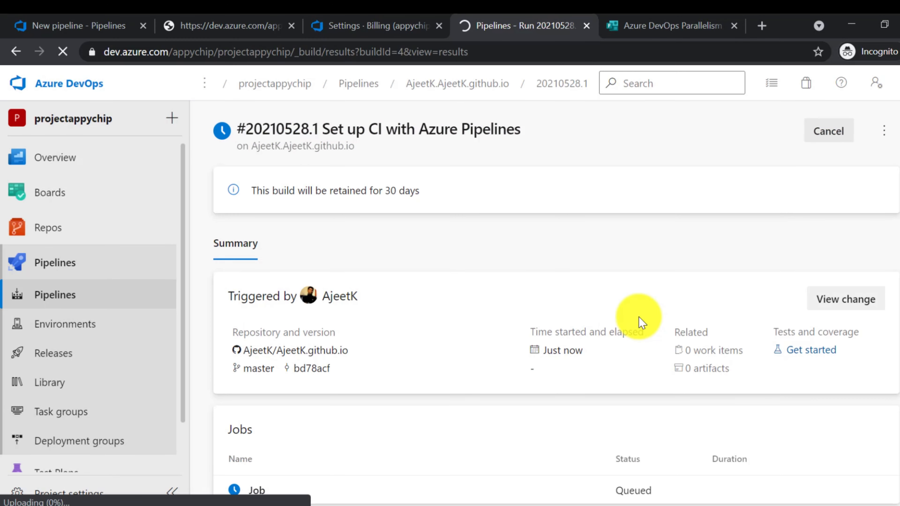
Follow the new run's job log until it finishes and open the GitHub-based pipeline's run history from the pipelines list.
{"action": "left_click", "coordinate": [459, 487]}
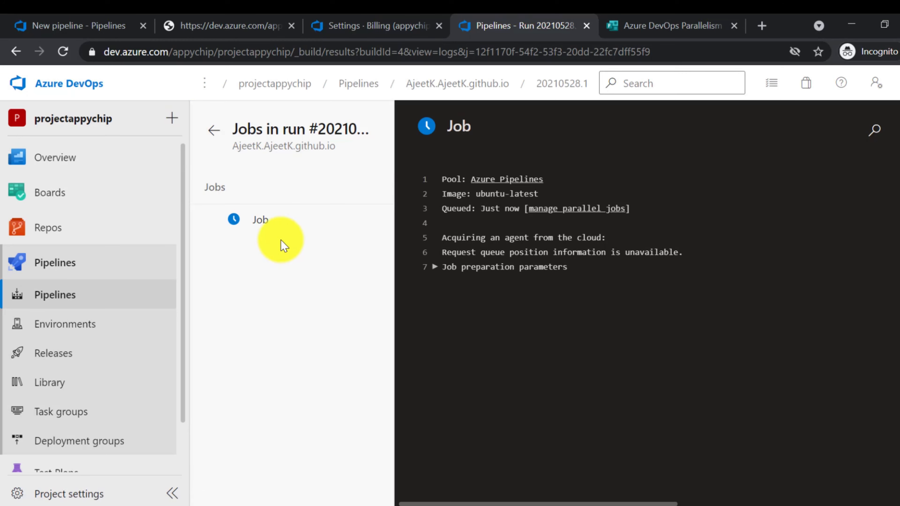
{"action": "left_click", "coordinate": [263, 223]}
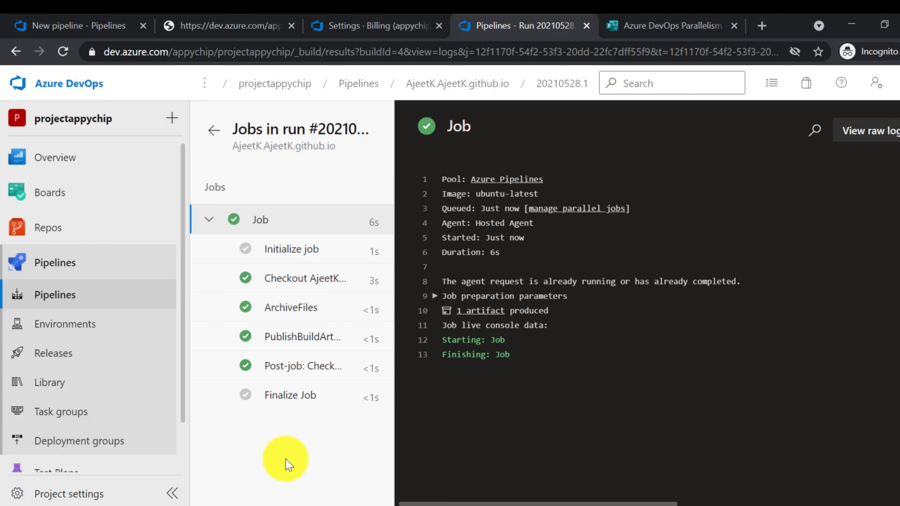
{"action": "left_click", "coordinate": [65, 296]}
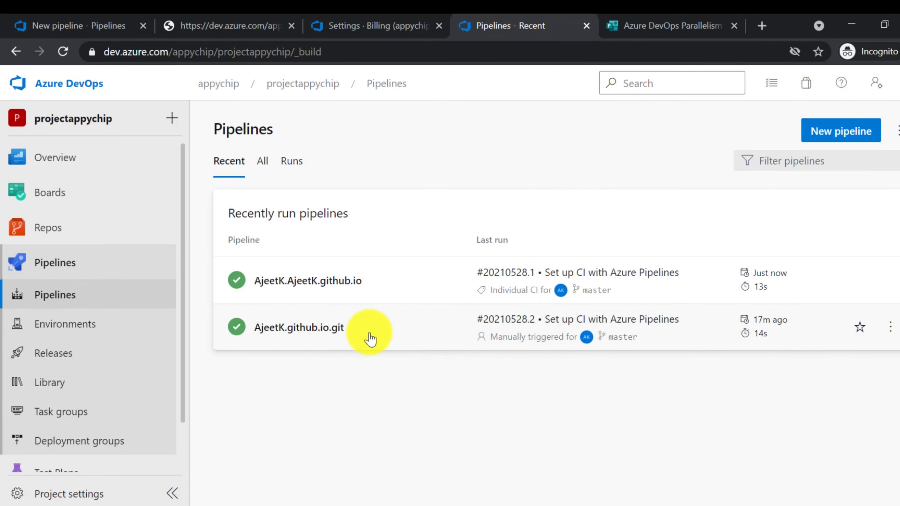
{"action": "left_click", "coordinate": [370, 284]}
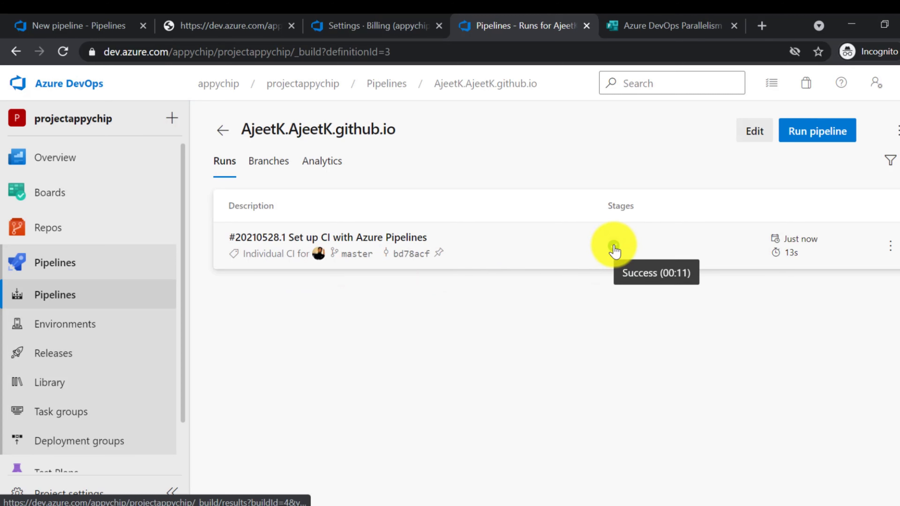
Go to GitHub in place of the raw build log and open the personal github.io repository.
{"action": "left_click", "coordinate": [237, 26]}
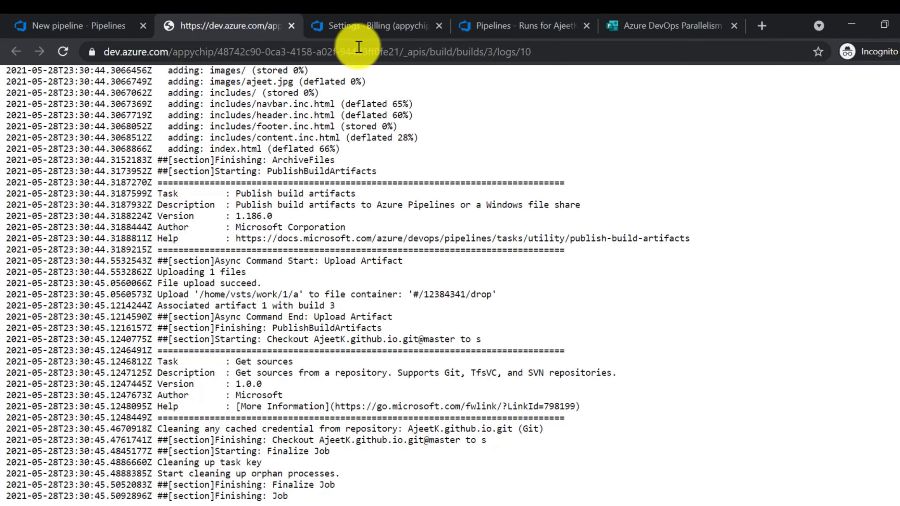
{"action": "left_click", "coordinate": [359, 47]}
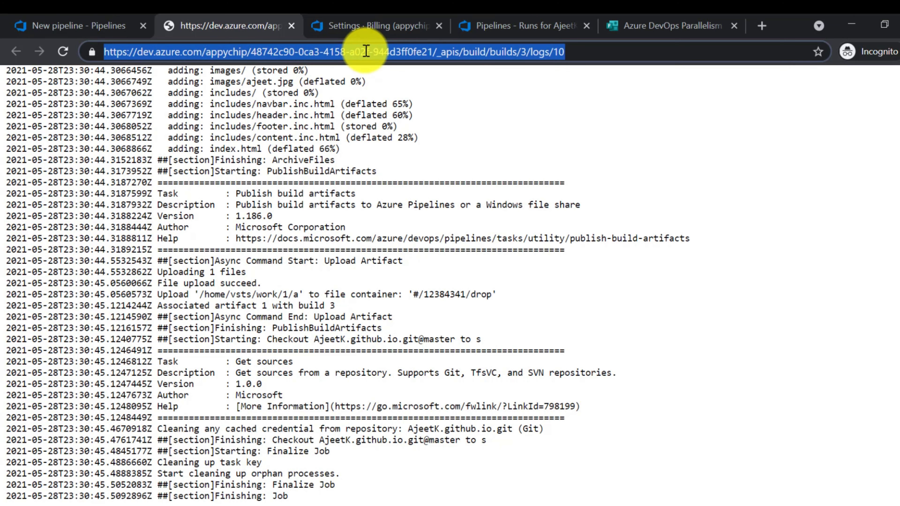
{"action": "type", "text": "github."}
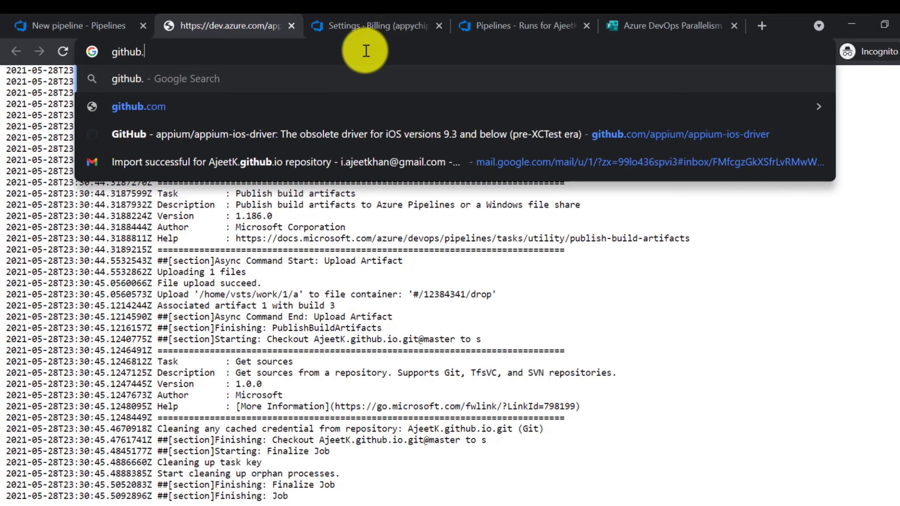
{"action": "key", "text": "Return"}
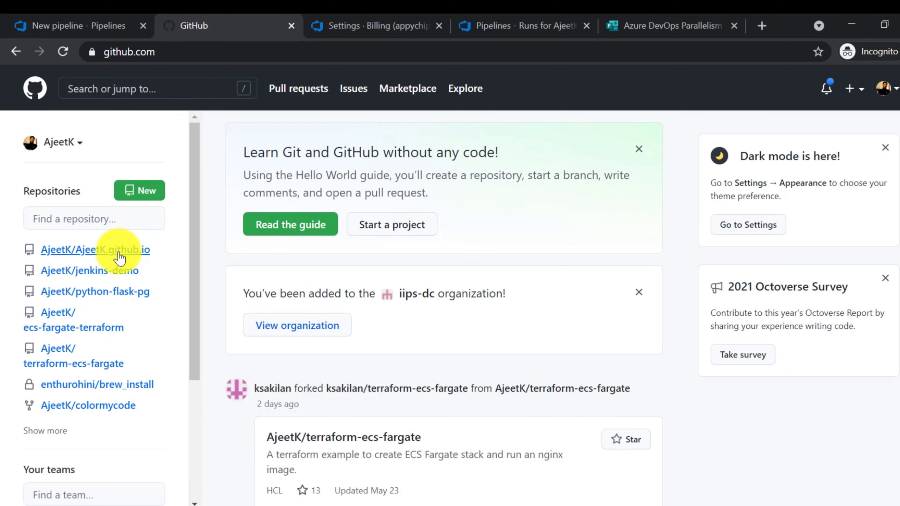
{"action": "left_click", "coordinate": [119, 255]}
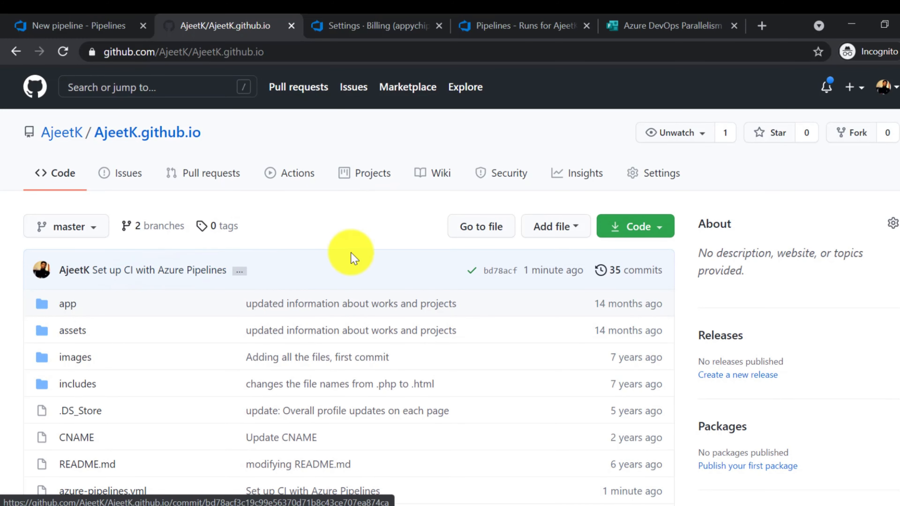
Open azure-pipelines.yml from the repository's files on master and read through the pipeline definition.
{"action": "scroll", "coordinate": [357, 256], "scroll_direction": "down", "scroll_amount": 3}
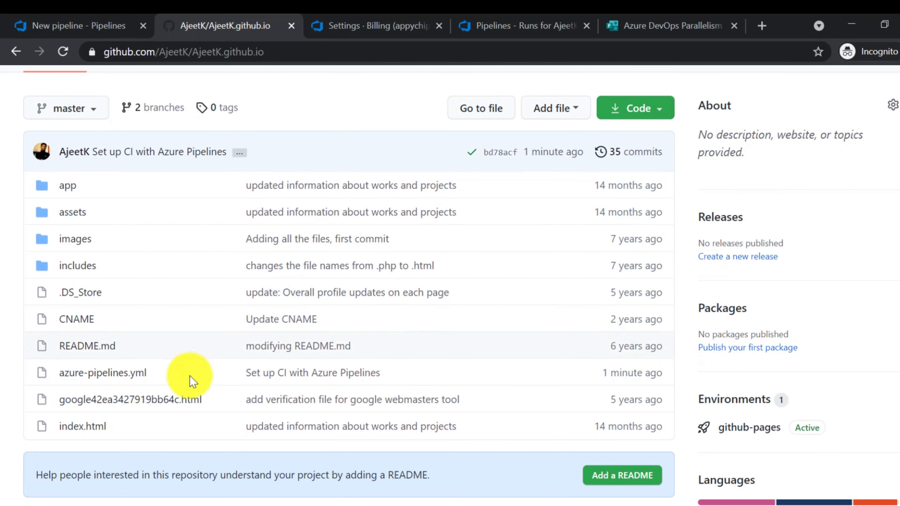
{"action": "left_click", "coordinate": [122, 374]}
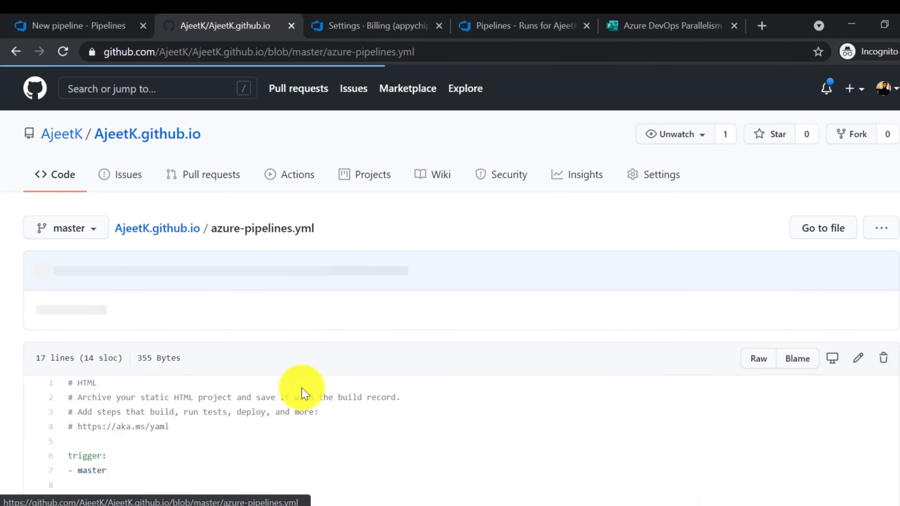
{"action": "scroll", "coordinate": [290, 386], "scroll_direction": "down", "scroll_amount": 5}
{"action": "scroll", "coordinate": [290, 387], "scroll_direction": "up", "scroll_amount": 5}
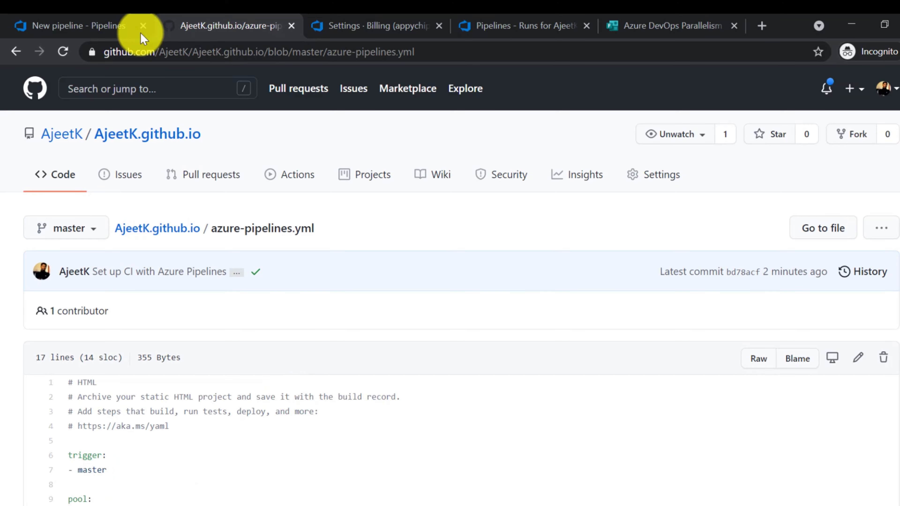
Return to the run history of the GitHub-based pipeline in Azure DevOps.
{"action": "left_click", "coordinate": [141, 33]}
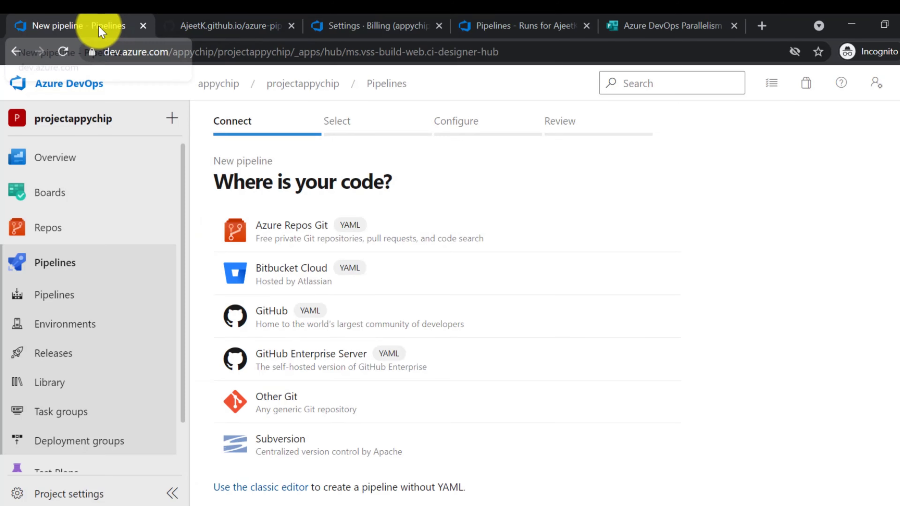
{"action": "left_click", "coordinate": [404, 35]}
{"action": "left_click", "coordinate": [514, 31]}
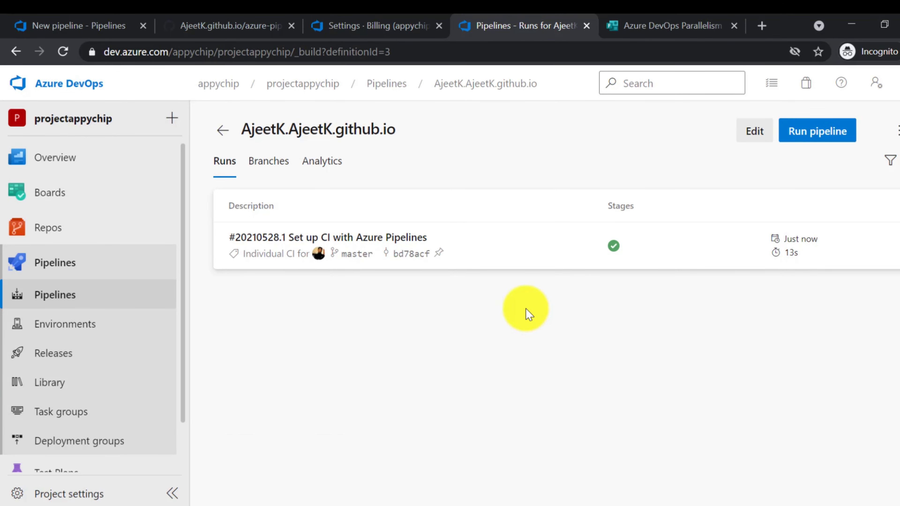